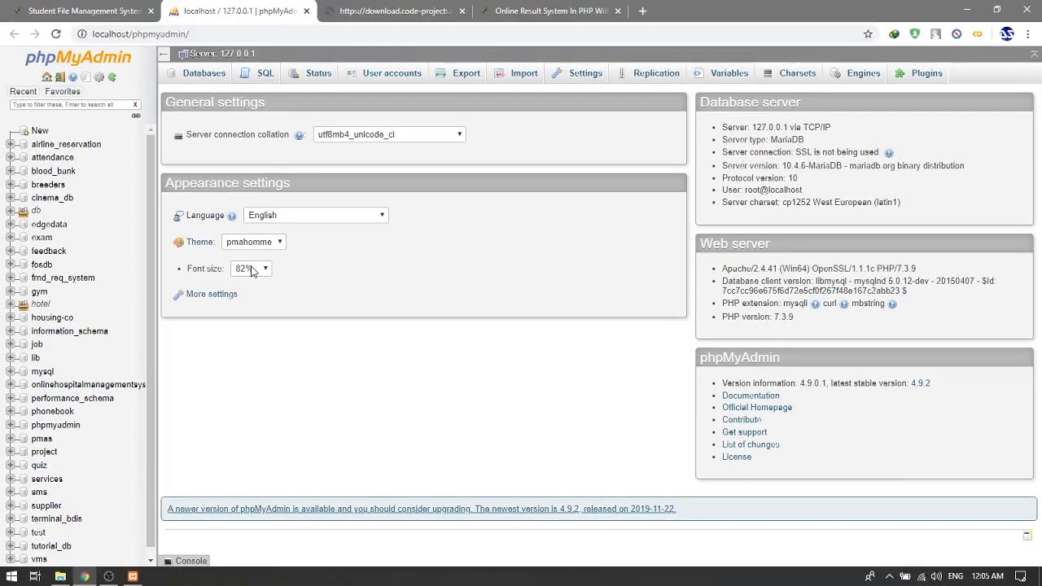
Create an empty database named db_sfms, copying the name from the setup instructions
{"action": "left_click", "coordinate": [190, 74]}
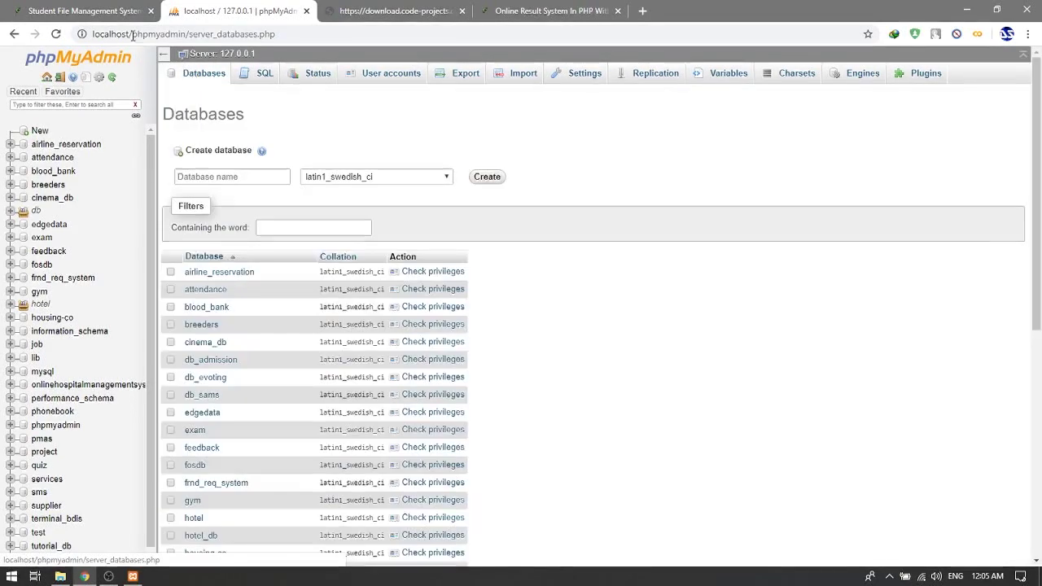
{"action": "left_click", "coordinate": [114, 12]}
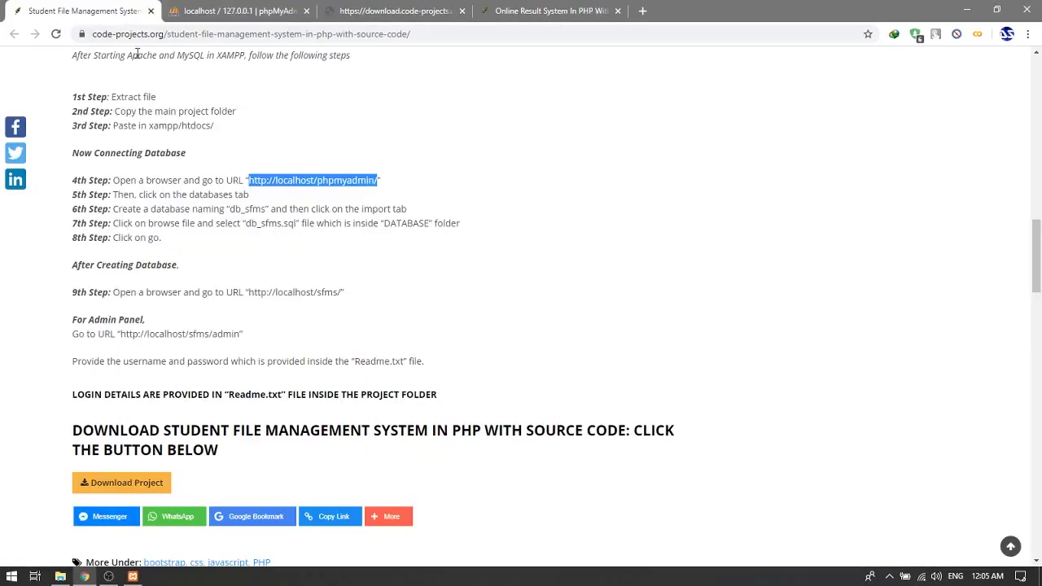
{"action": "left_click", "coordinate": [148, 207]}
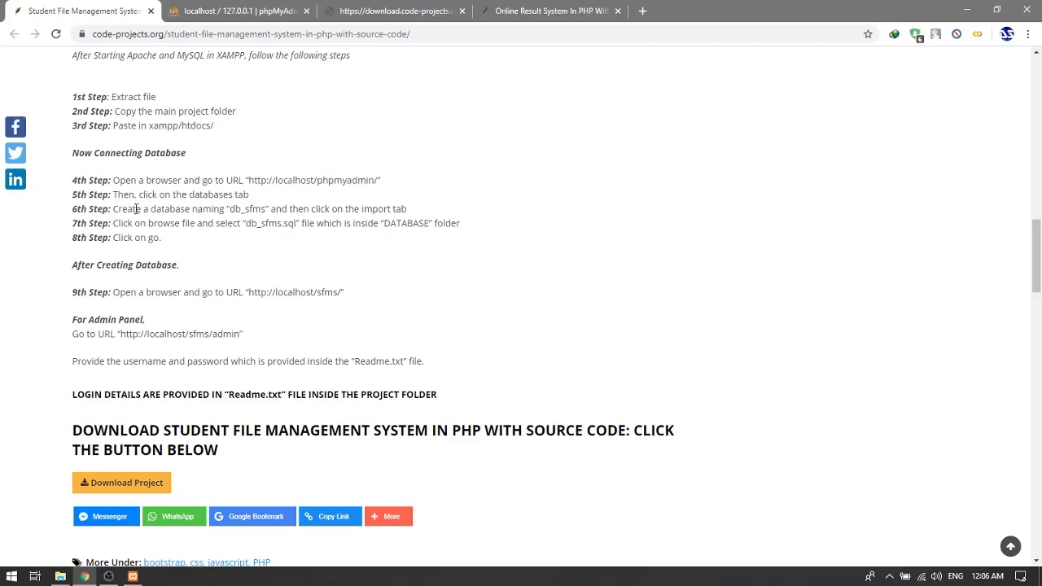
{"action": "double_click", "coordinate": [240, 210]}
{"action": "right_click", "coordinate": [242, 213]}
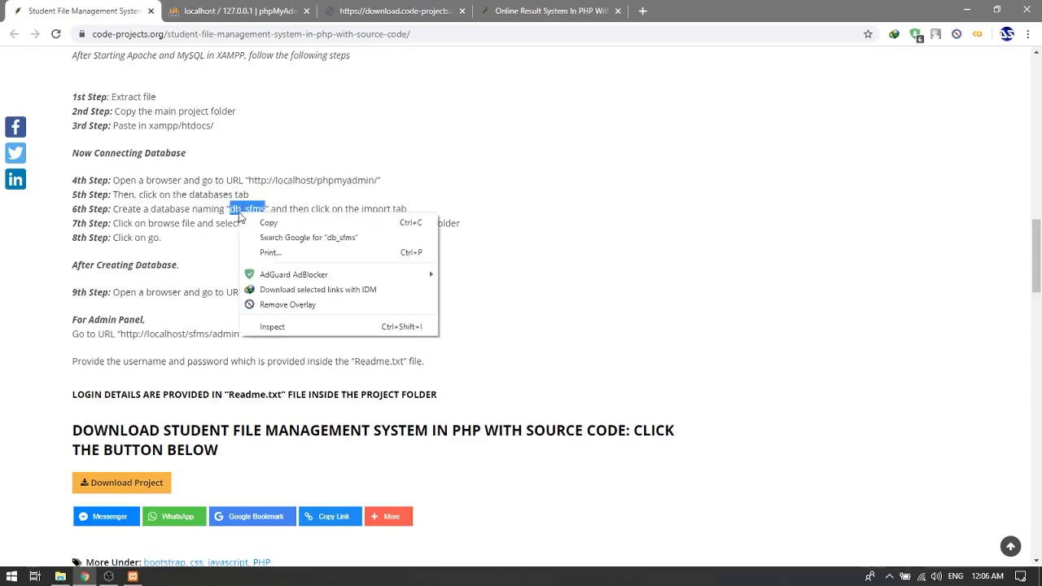
{"action": "left_click", "coordinate": [254, 221]}
{"action": "left_click", "coordinate": [236, 10]}
{"action": "right_click", "coordinate": [262, 176]}
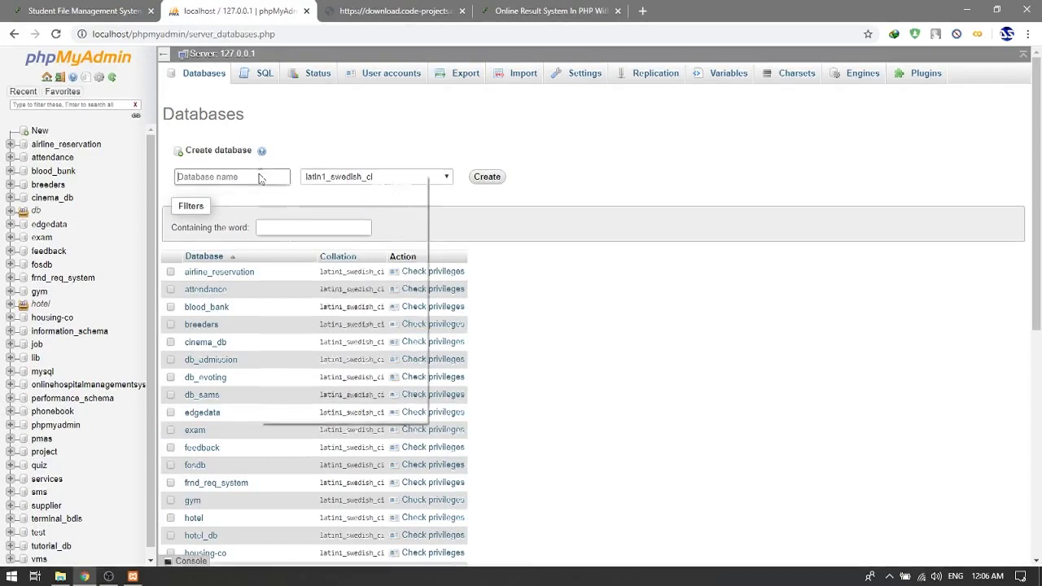
{"action": "left_click", "coordinate": [281, 278]}
{"action": "left_click", "coordinate": [479, 177]}
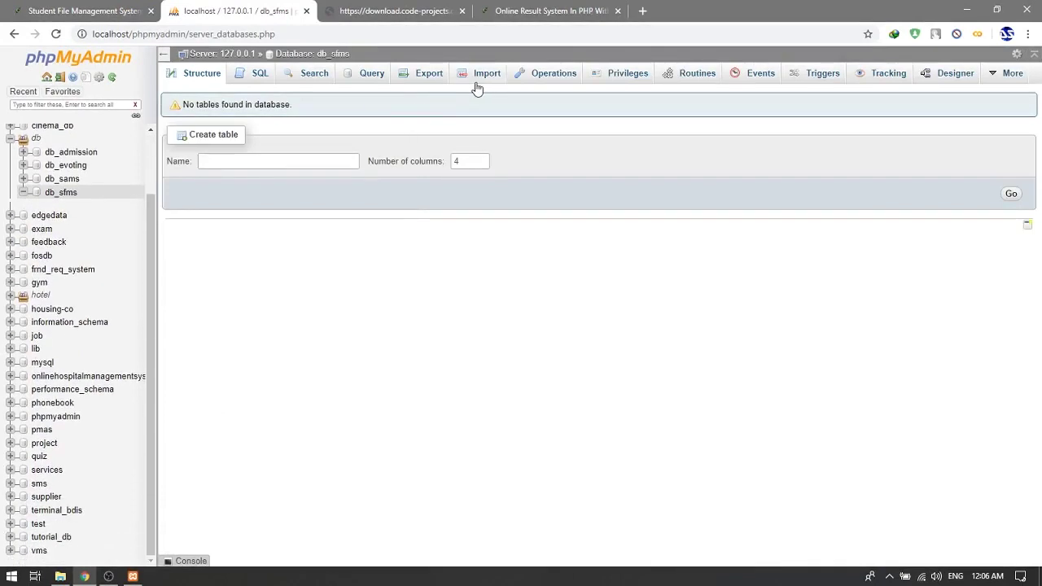
On the import page, browse the file picker to C:\xampp\htdocs\SFMS
{"action": "left_click", "coordinate": [480, 85]}
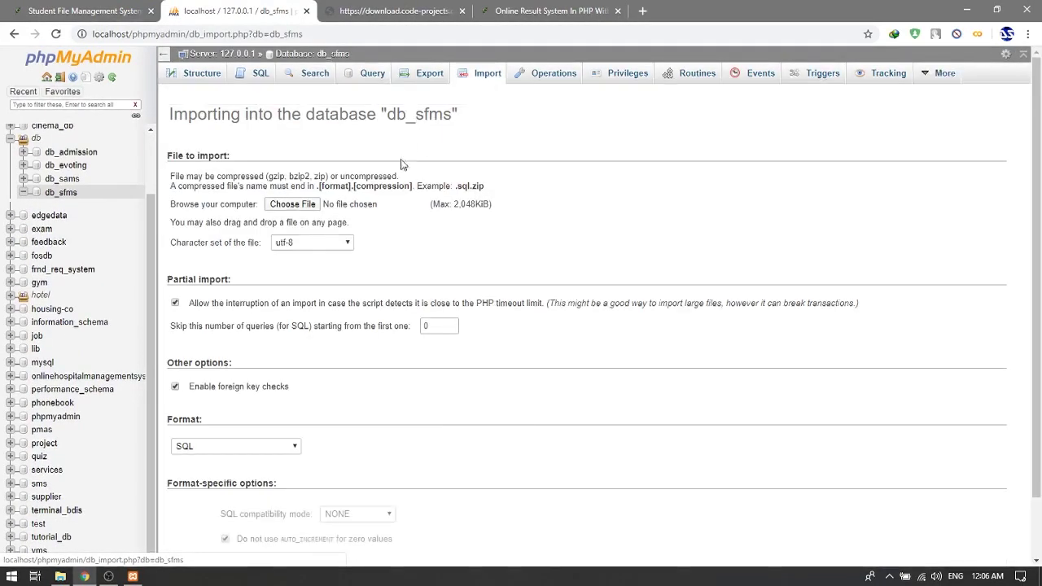
{"action": "left_click", "coordinate": [308, 207]}
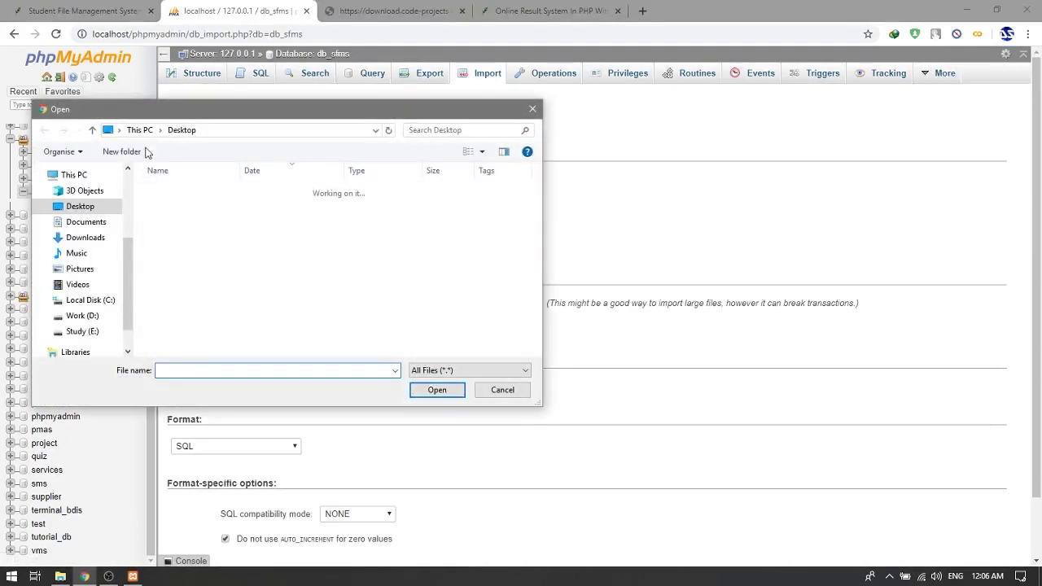
{"action": "left_click", "coordinate": [96, 300]}
{"action": "scroll", "coordinate": [201, 313], "scroll_direction": "down", "scroll_amount": 3}
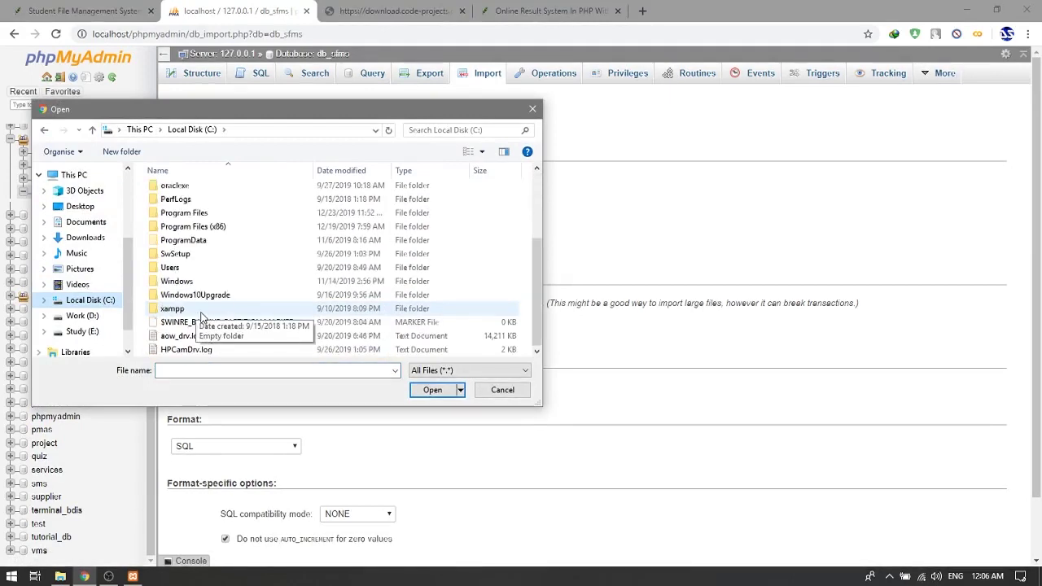
{"action": "double_click", "coordinate": [200, 310]}
{"action": "left_click", "coordinate": [189, 258]}
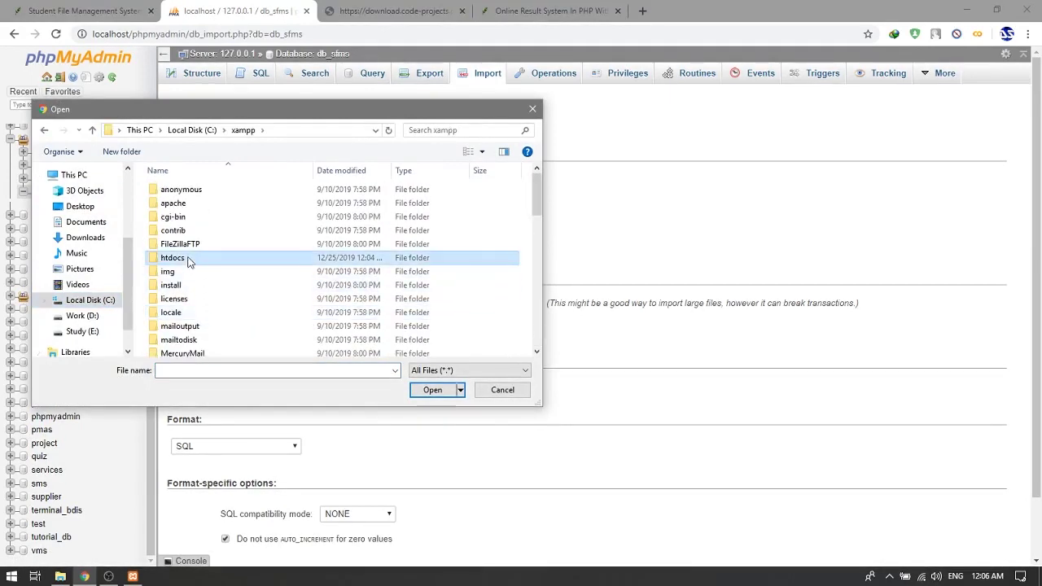
{"action": "double_click", "coordinate": [189, 259]}
{"action": "left_click", "coordinate": [191, 243]}
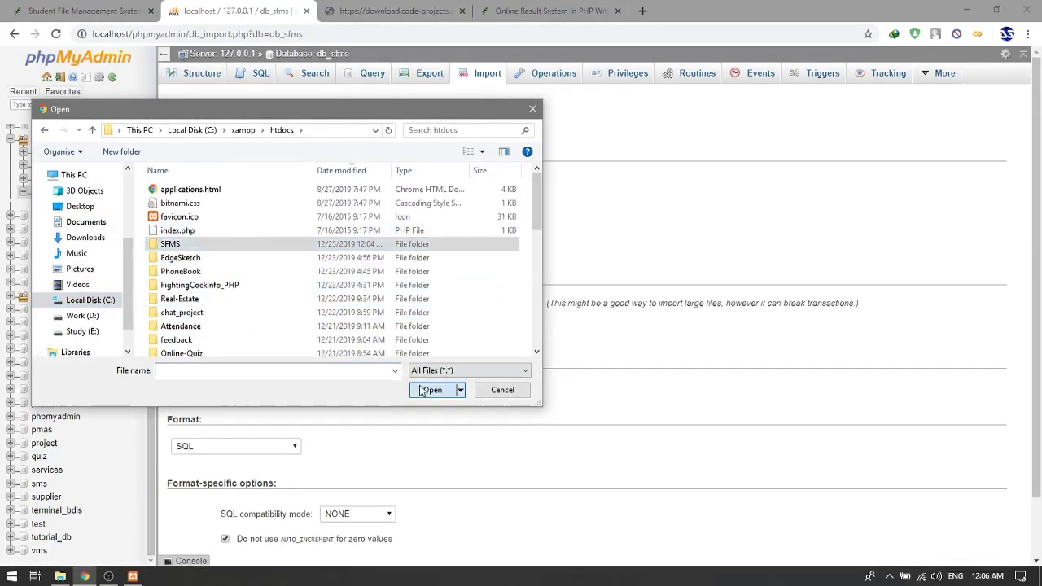
{"action": "left_click", "coordinate": [422, 391]}
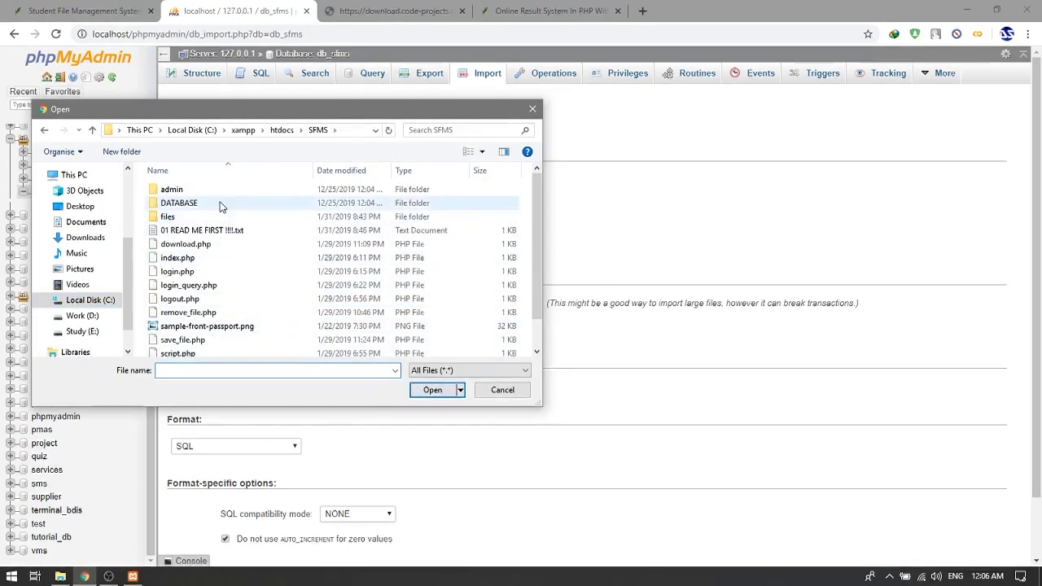
Choose DATABASE\db_sfms.sql and run the import, creating storage, student and user tables
{"action": "double_click", "coordinate": [220, 205]}
{"action": "left_click", "coordinate": [213, 192]}
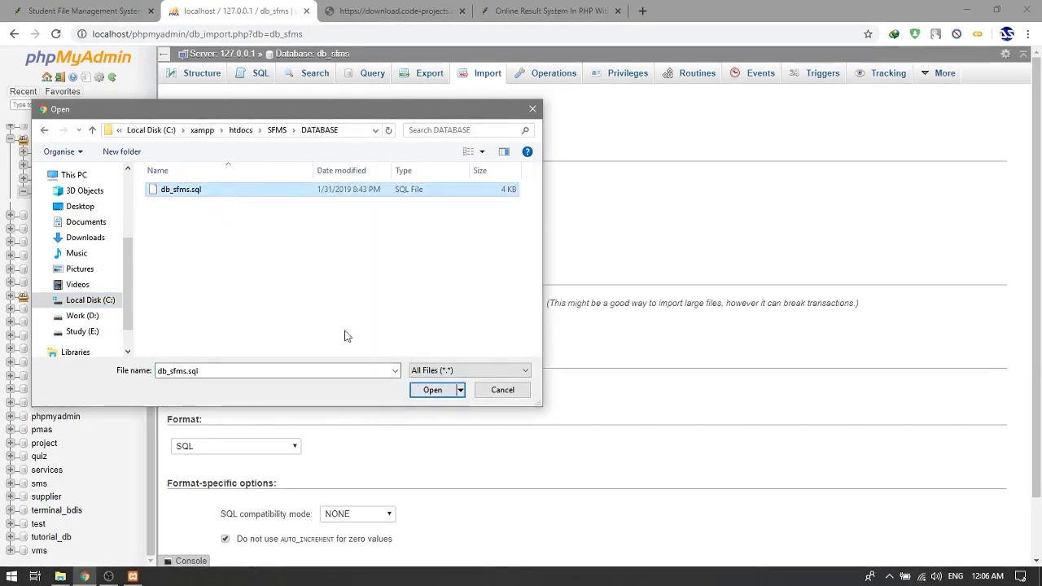
{"action": "left_click", "coordinate": [416, 395]}
{"action": "scroll", "coordinate": [228, 476], "scroll_direction": "down", "scroll_amount": 1}
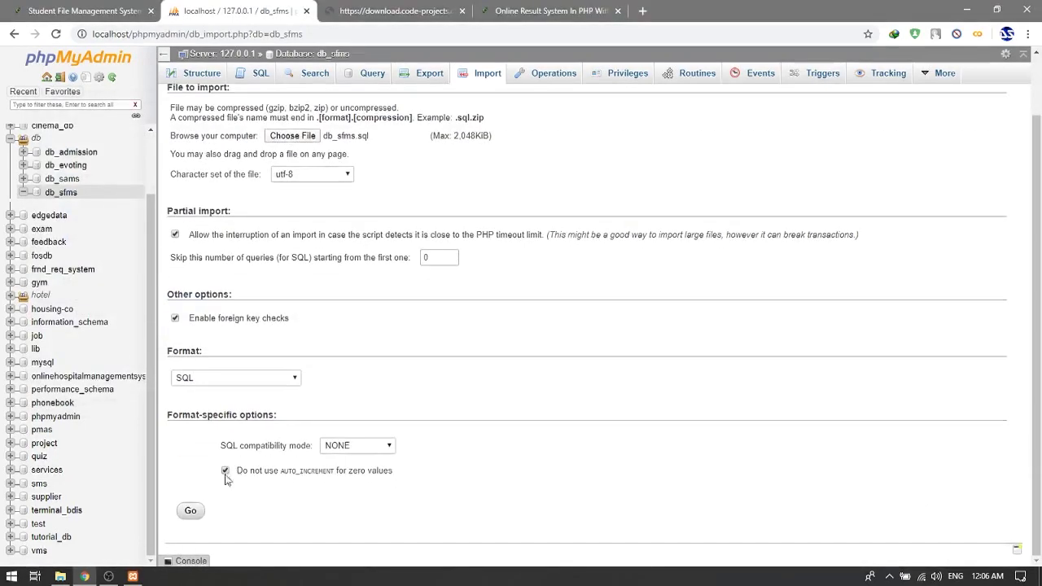
{"action": "left_click", "coordinate": [189, 511]}
{"action": "scroll", "coordinate": [364, 345], "scroll_direction": "up", "scroll_amount": 1}
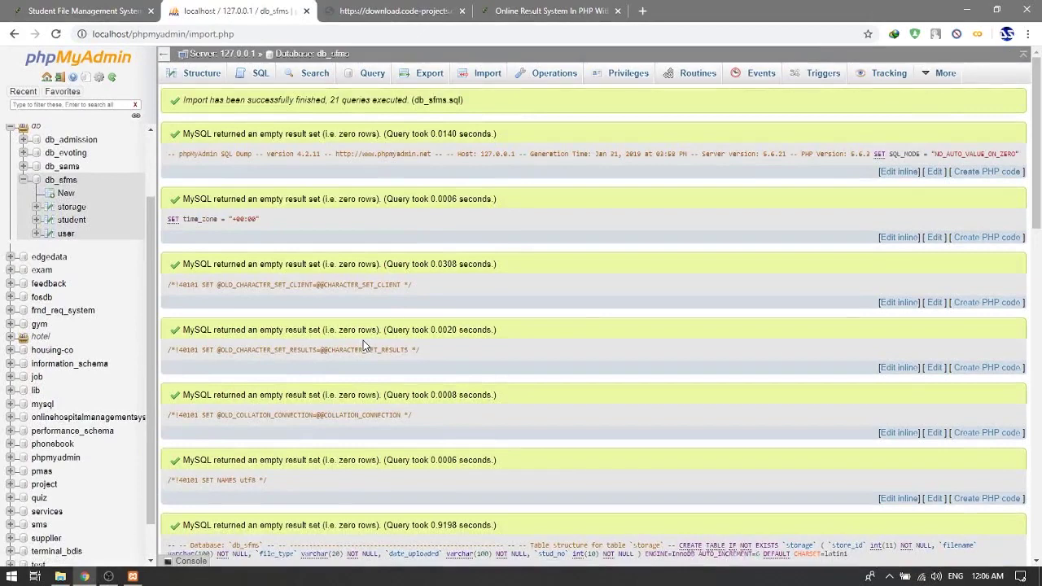
Open the student site localhost/sfms from the instructions in a new tab
{"action": "triple_click", "coordinate": [281, 102]}
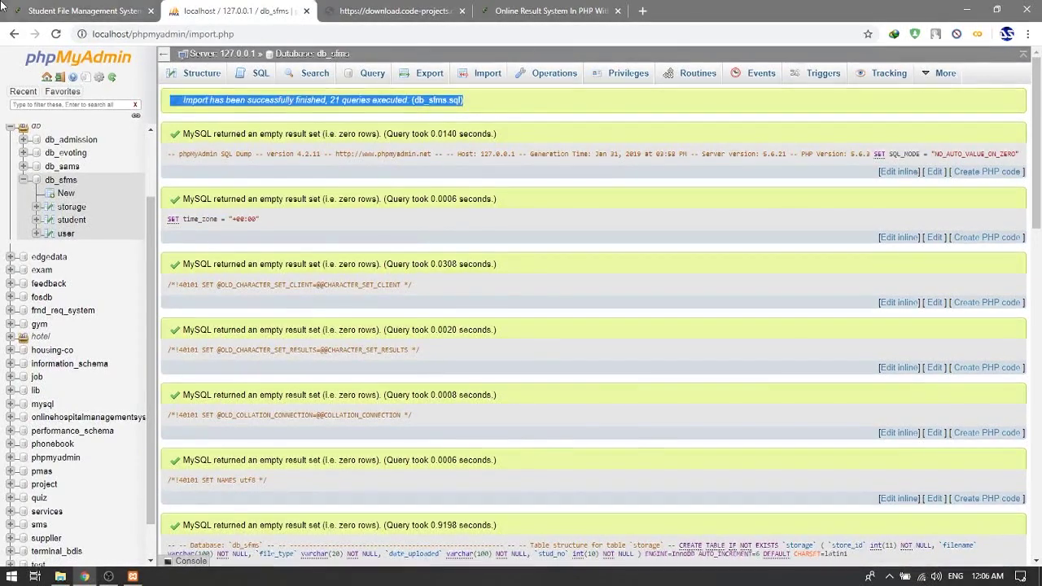
{"action": "left_click", "coordinate": [33, 10]}
{"action": "triple_click", "coordinate": [137, 262]}
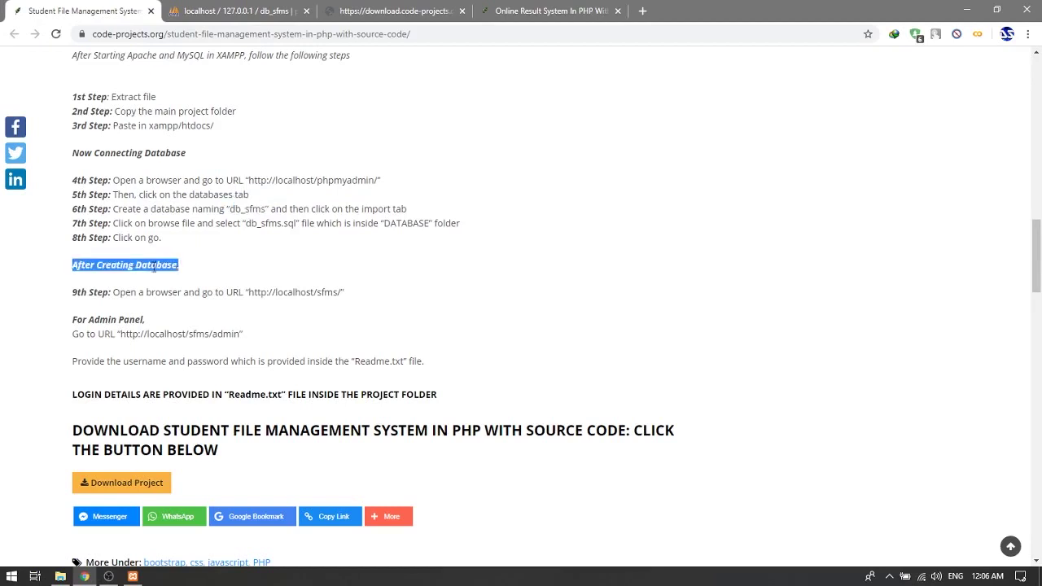
{"action": "left_click", "coordinate": [251, 292]}
{"action": "left_click_drag", "start_coordinate": [249, 291], "coordinate": [335, 285]}
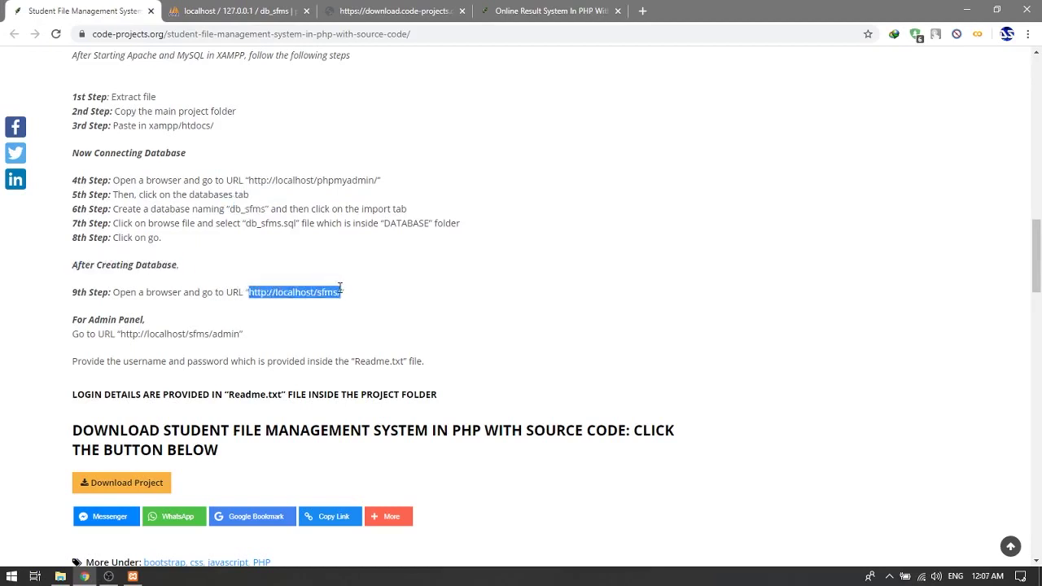
{"action": "right_click", "coordinate": [329, 293]}
{"action": "left_click", "coordinate": [390, 317]}
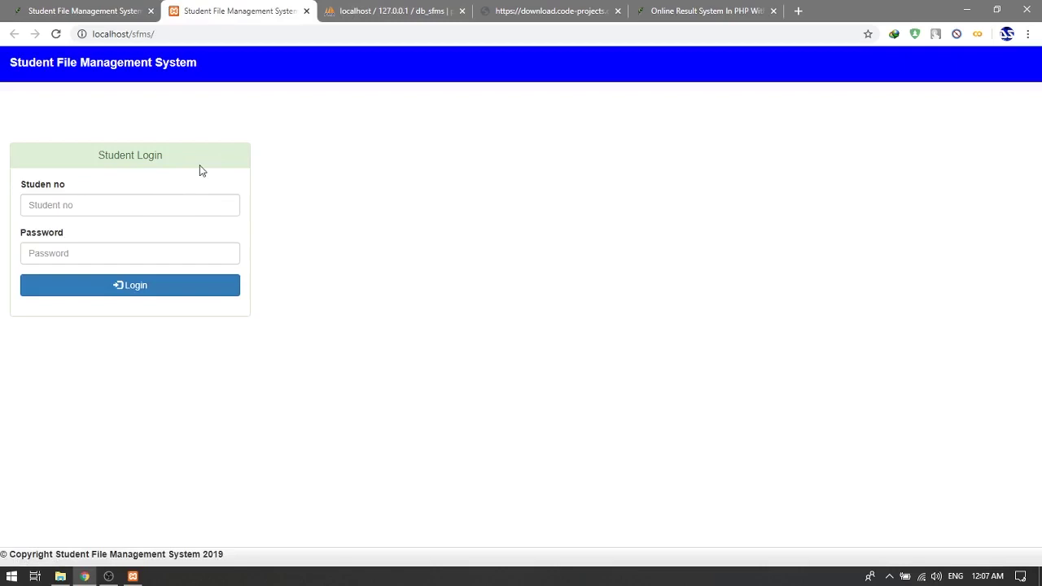
Open the admin panel localhost/sfms/admin in another new tab
{"action": "left_click", "coordinate": [82, 11]}
{"action": "double_click", "coordinate": [236, 333]}
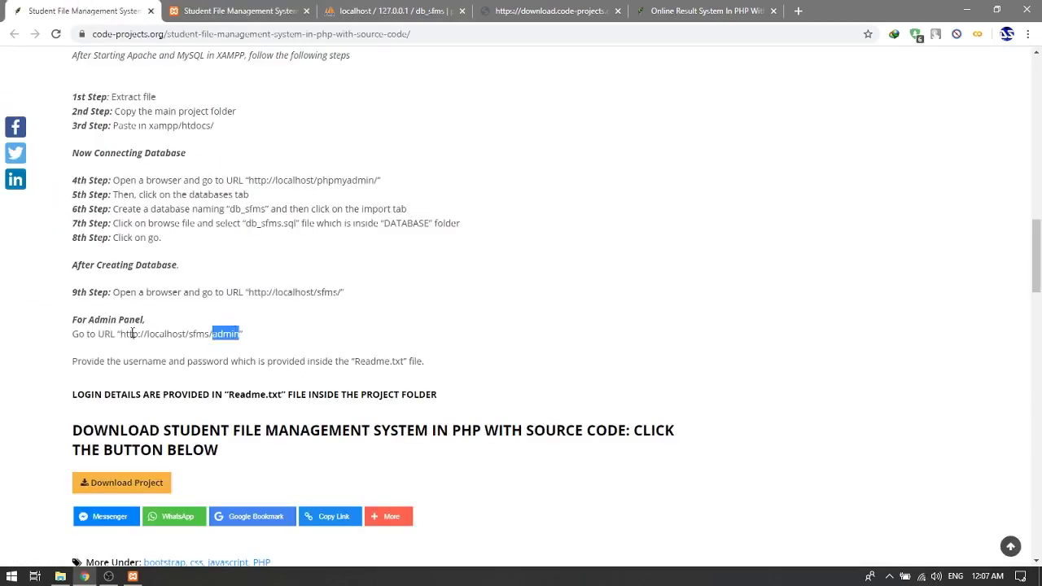
{"action": "triple_click", "coordinate": [132, 334]}
{"action": "left_click", "coordinate": [149, 334]}
{"action": "left_click_drag", "start_coordinate": [122, 334], "coordinate": [237, 335]}
{"action": "left_click", "coordinate": [126, 334]}
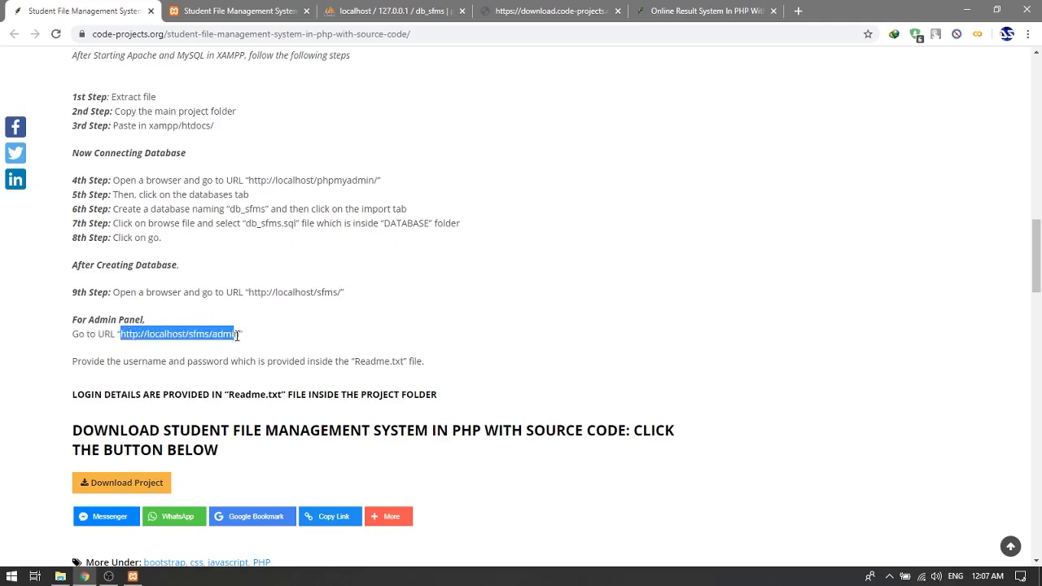
{"action": "right_click", "coordinate": [236, 334]}
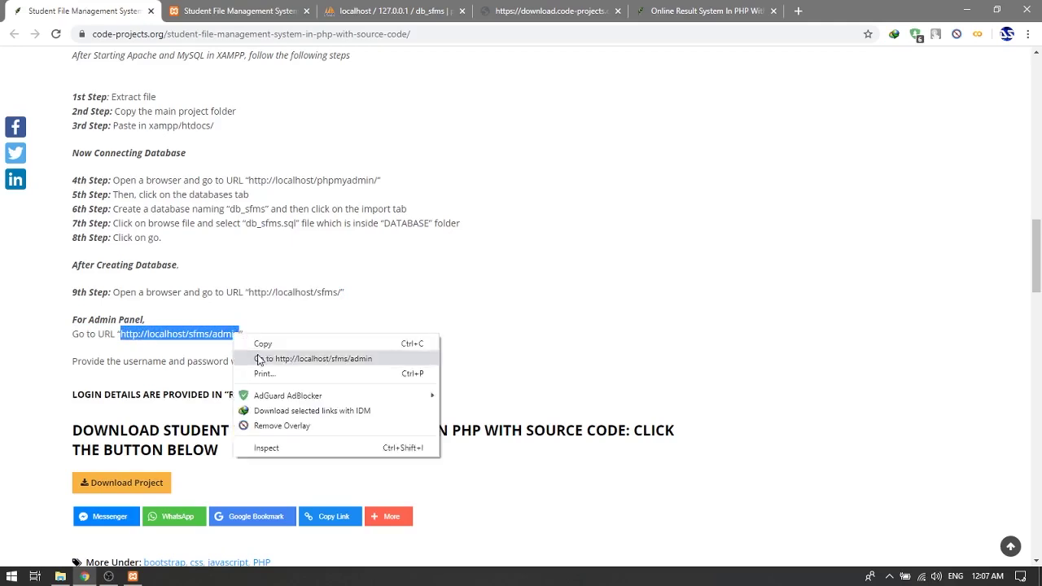
{"action": "left_click", "coordinate": [325, 358]}
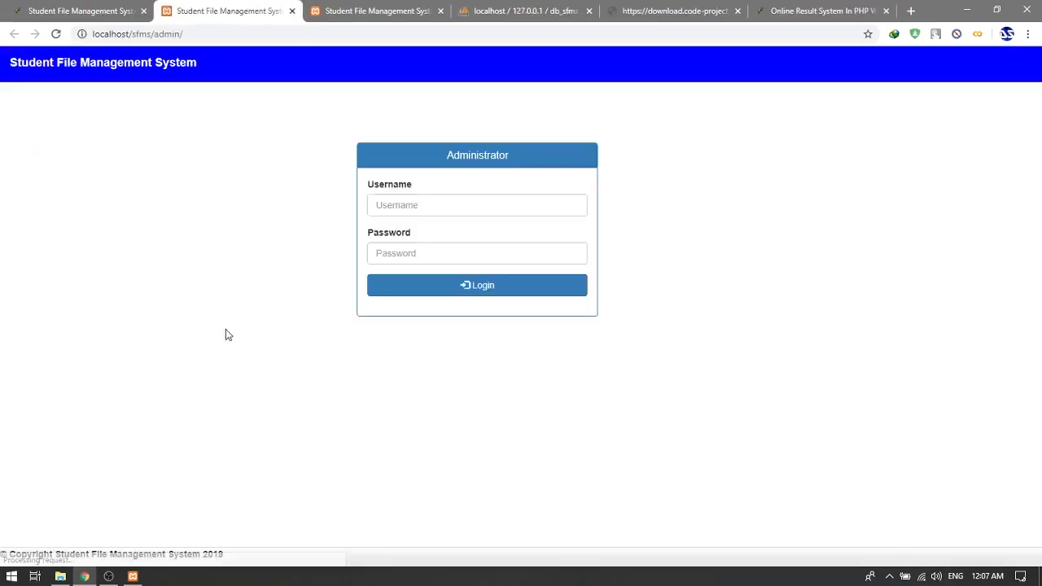
{"action": "left_click", "coordinate": [456, 204]}
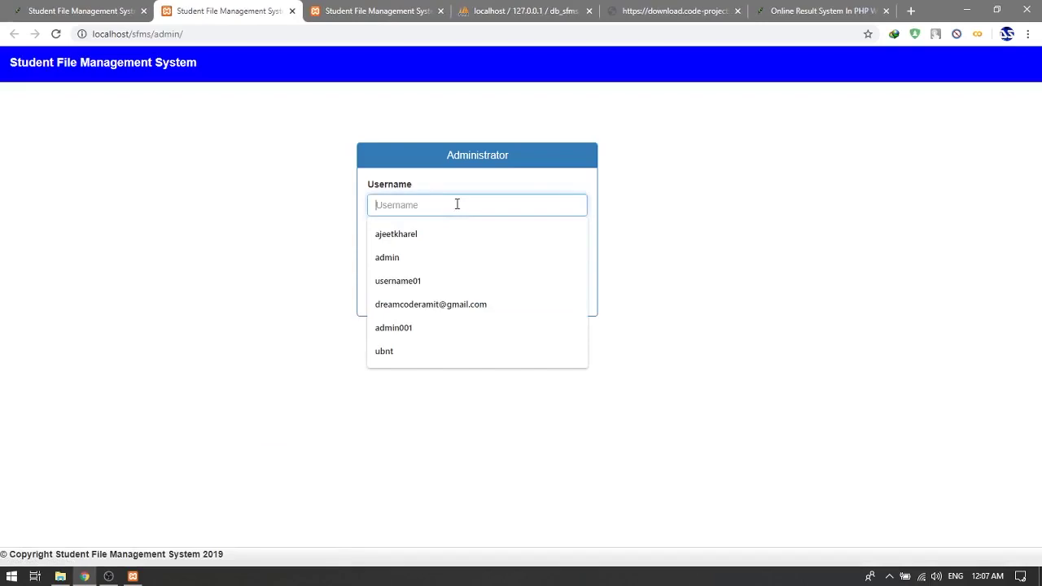
{"action": "left_click", "coordinate": [488, 11]}
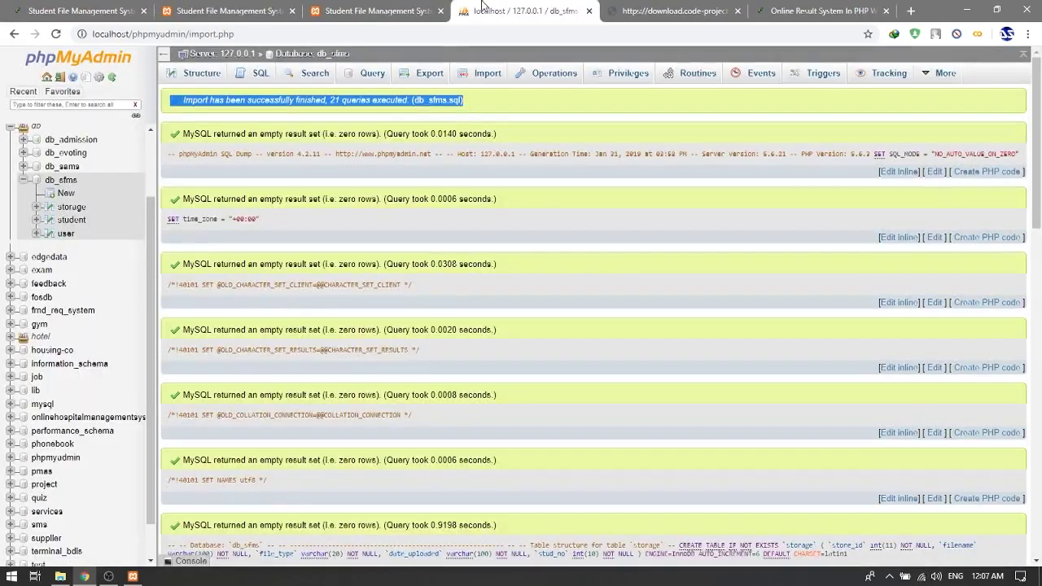
Browse the db_sfms user table to inspect the admin account's username and password hash
{"action": "double_click", "coordinate": [66, 233]}
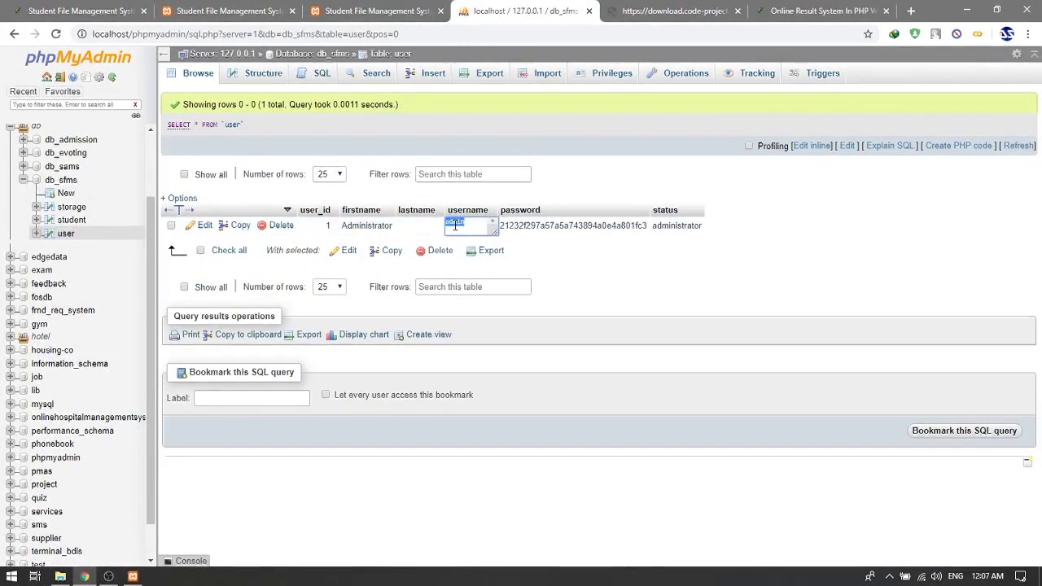
{"action": "double_click", "coordinate": [543, 226]}
{"action": "double_click", "coordinate": [543, 226]}
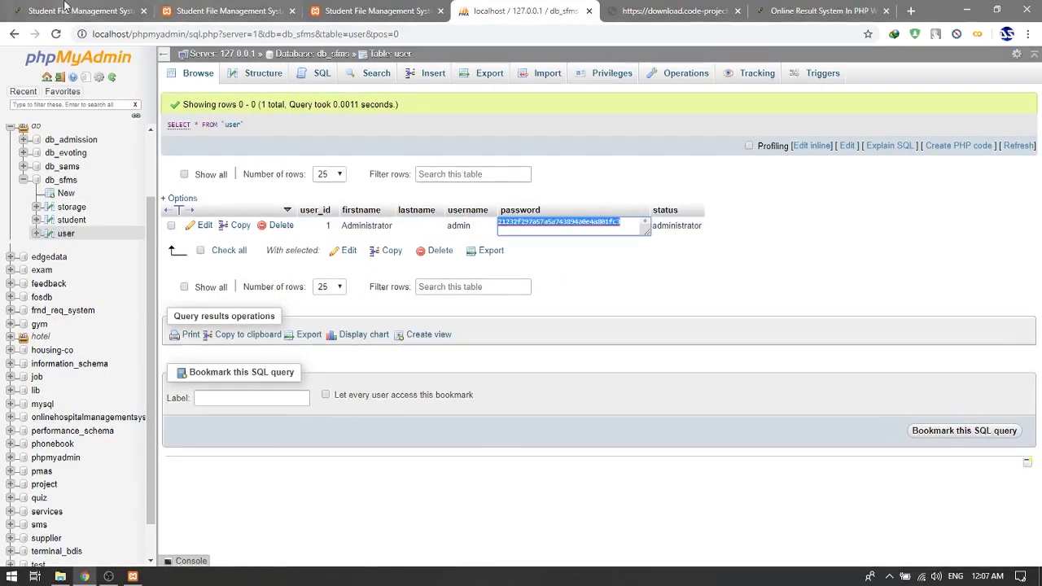
{"action": "key", "text": "ctrl+1"}
{"action": "left_click", "coordinate": [209, 6]}
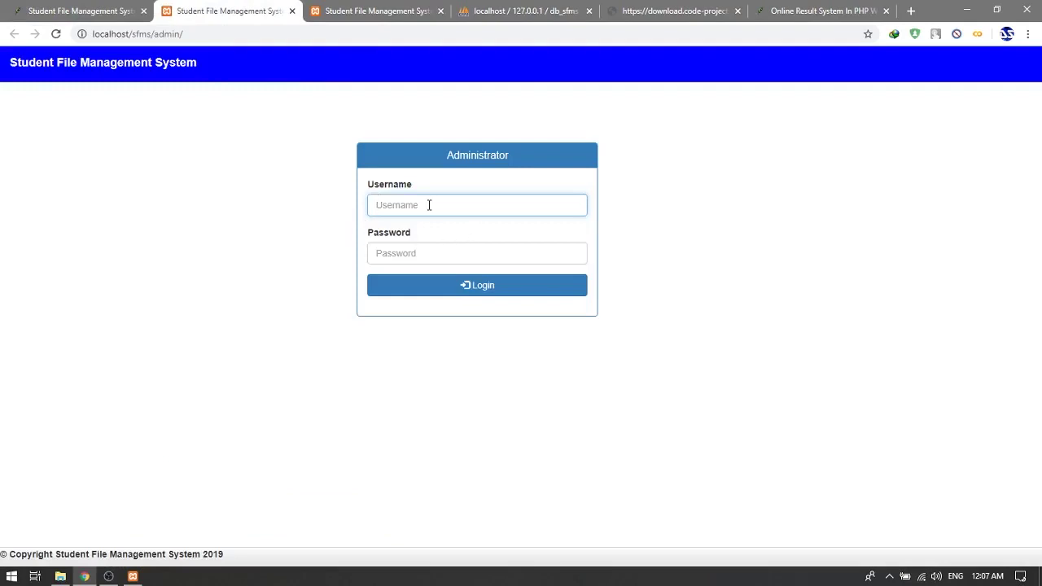
Attempt an admin login with username admin, which fails with 'Invalid username or password'
{"action": "type", "text": "adm"}
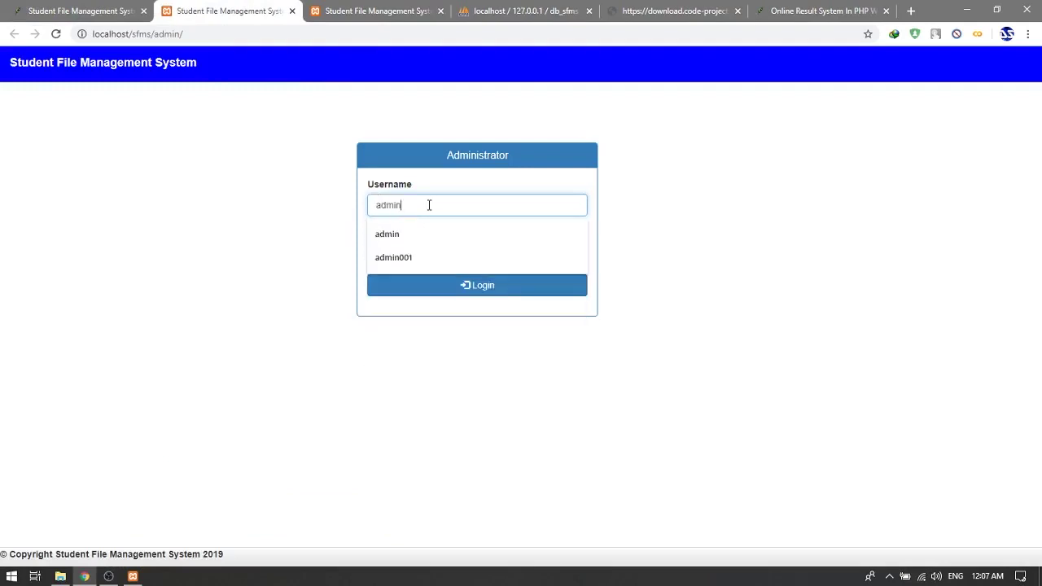
{"action": "type", "text": "in"}
{"action": "key", "text": "Return"}
{"action": "left_click", "coordinate": [377, 8]}
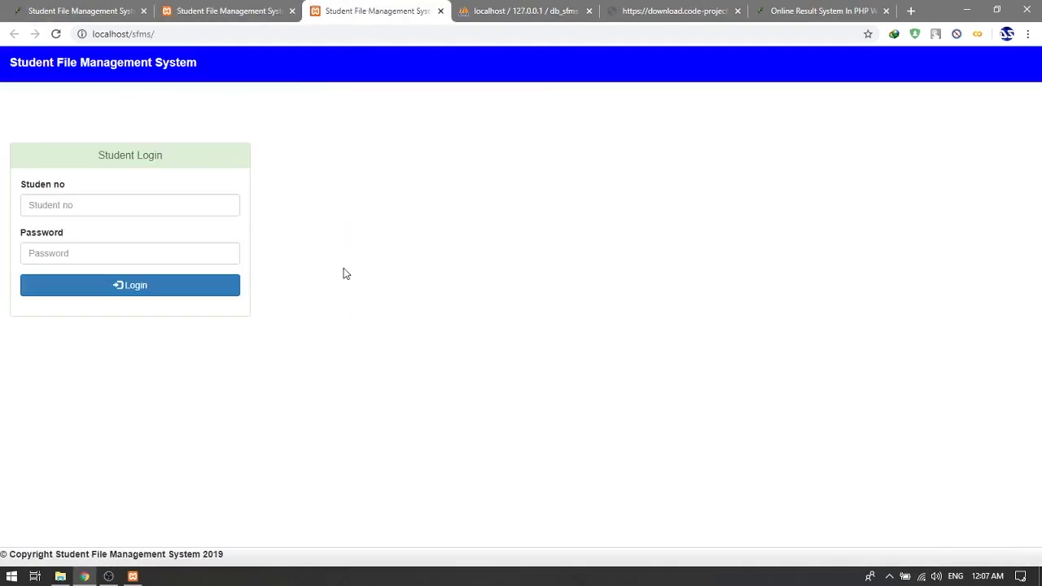
{"action": "left_click", "coordinate": [188, 14]}
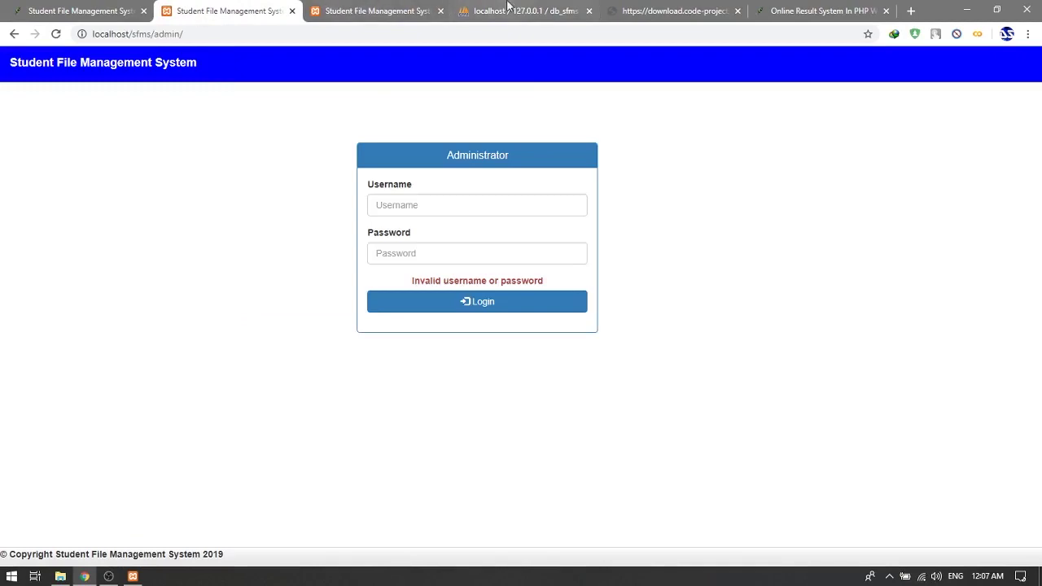
Read the login details in SFMS's '01 READ ME FIRST !!!.txt', then close Notepad and File Explorer
{"action": "left_click", "coordinate": [59, 575]}
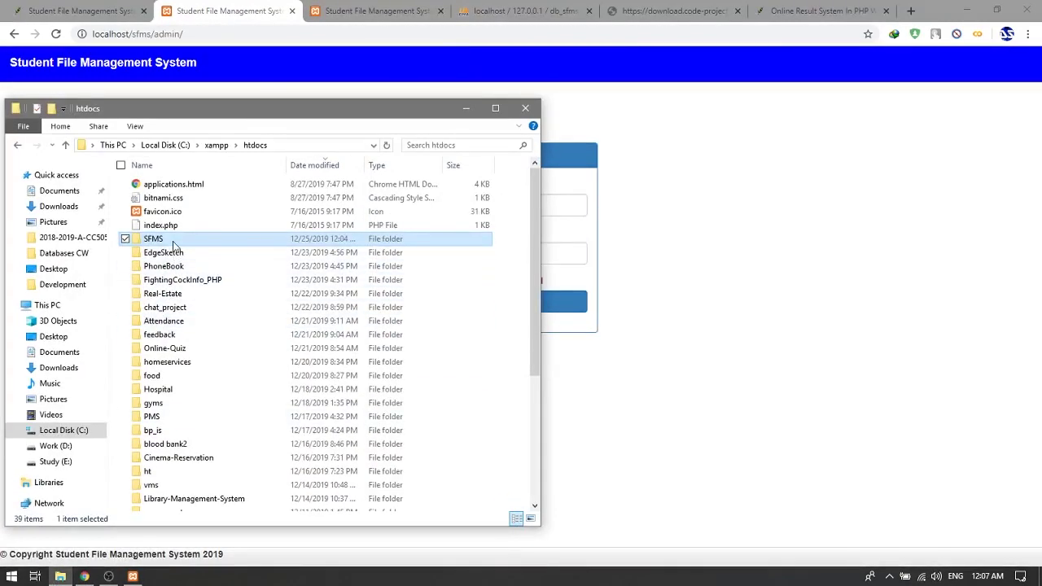
{"action": "double_click", "coordinate": [167, 235]}
{"action": "double_click", "coordinate": [173, 225]}
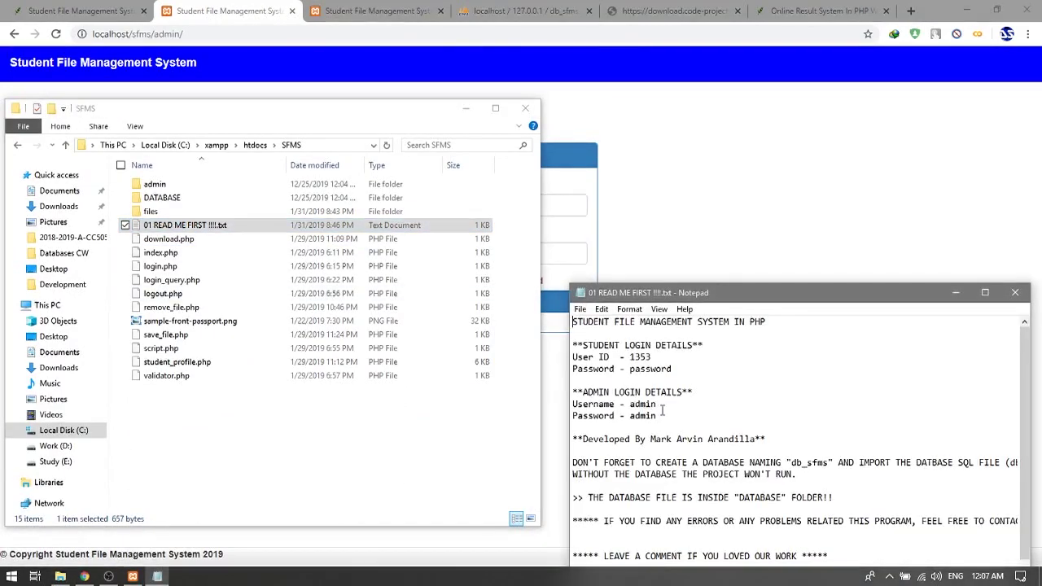
{"action": "left_click", "coordinate": [1014, 292]}
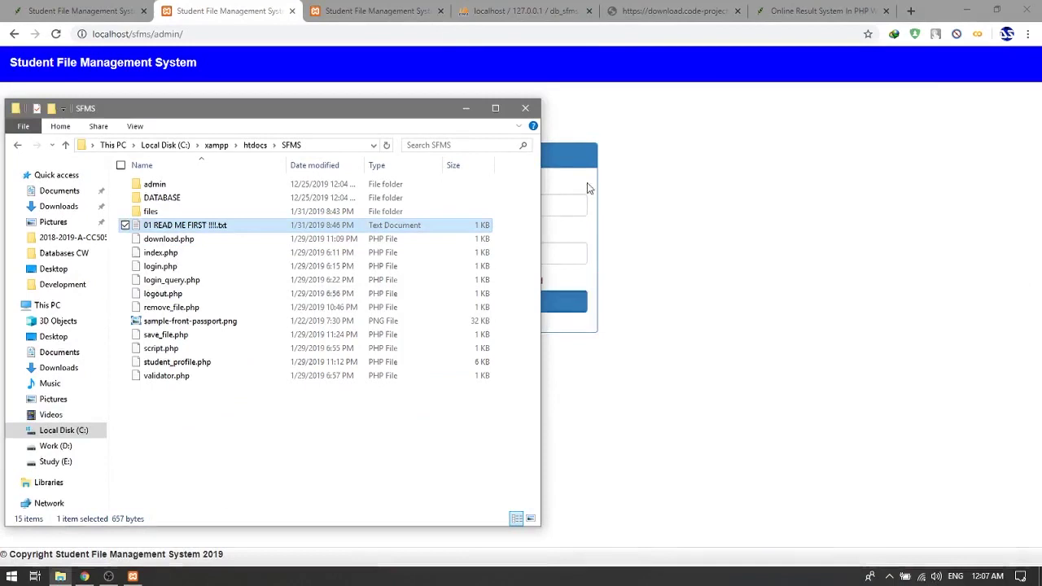
{"action": "left_click", "coordinate": [525, 107]}
Log in with username admin and the administrator password from the readme
{"action": "left_click", "coordinate": [471, 210]}
{"action": "type", "text": "admin"}
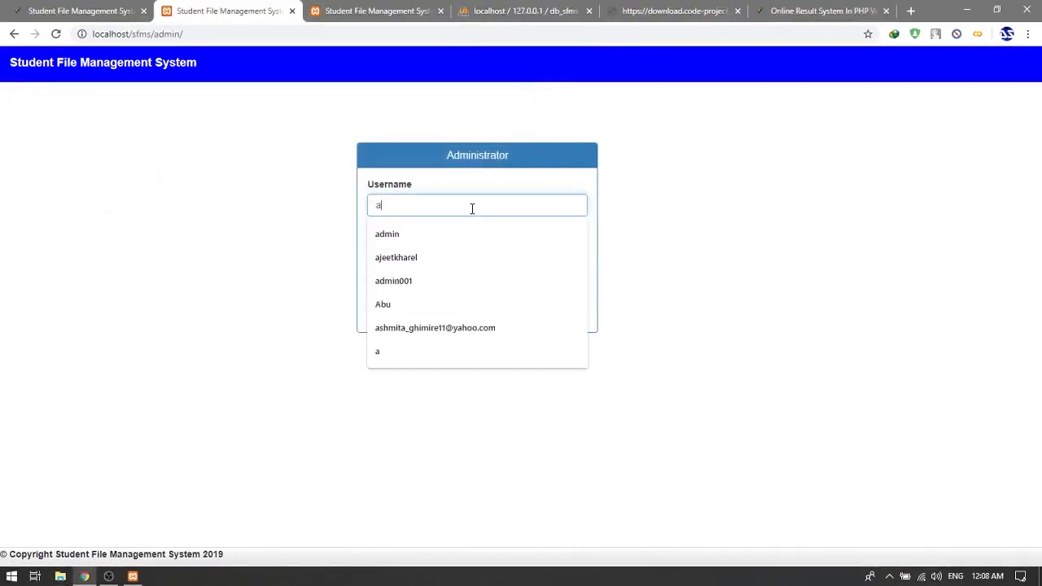
{"action": "key", "text": "Tab"}
{"action": "type", "text": "ad"}
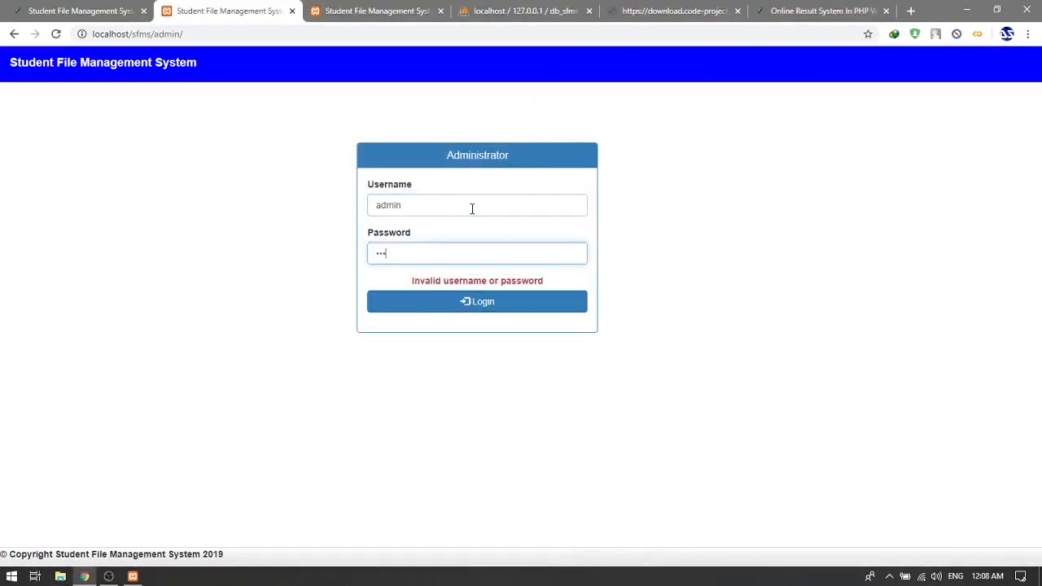
{"action": "key", "text": "Return"}
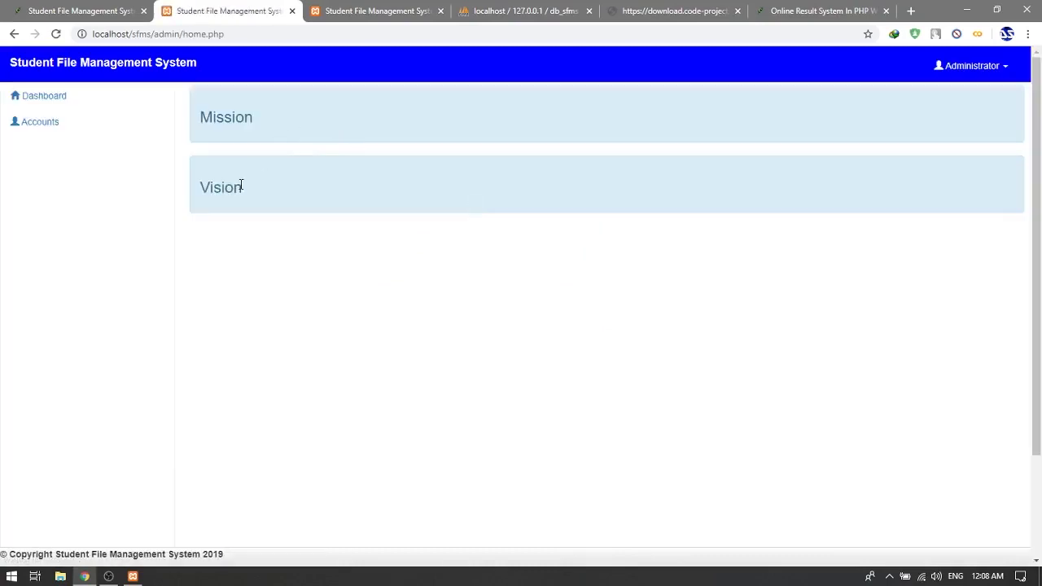
Go to Accounts > Users and start adding a new user
{"action": "left_click", "coordinate": [61, 111]}
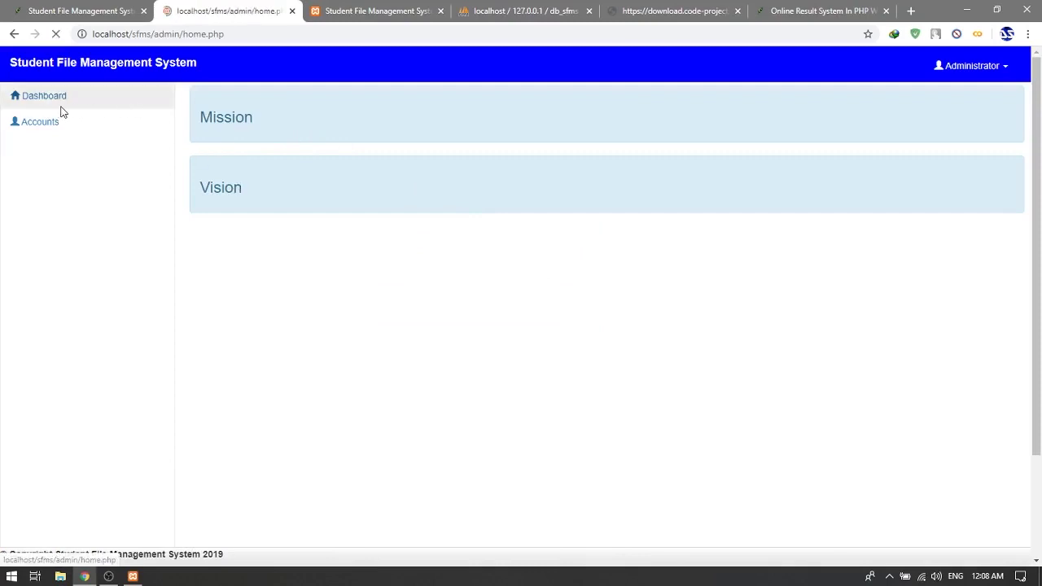
{"action": "left_click", "coordinate": [59, 126]}
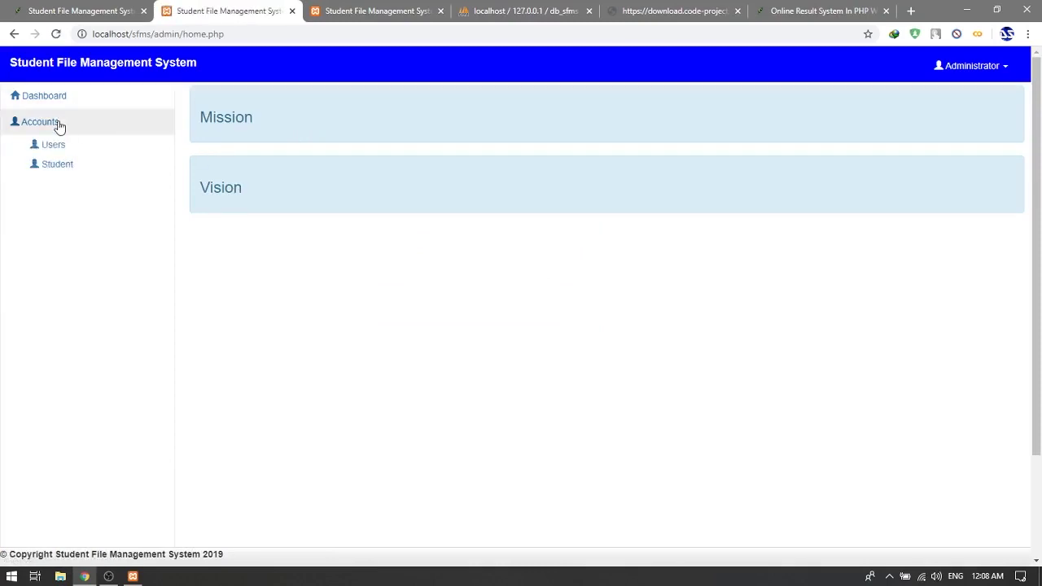
{"action": "left_click", "coordinate": [58, 145]}
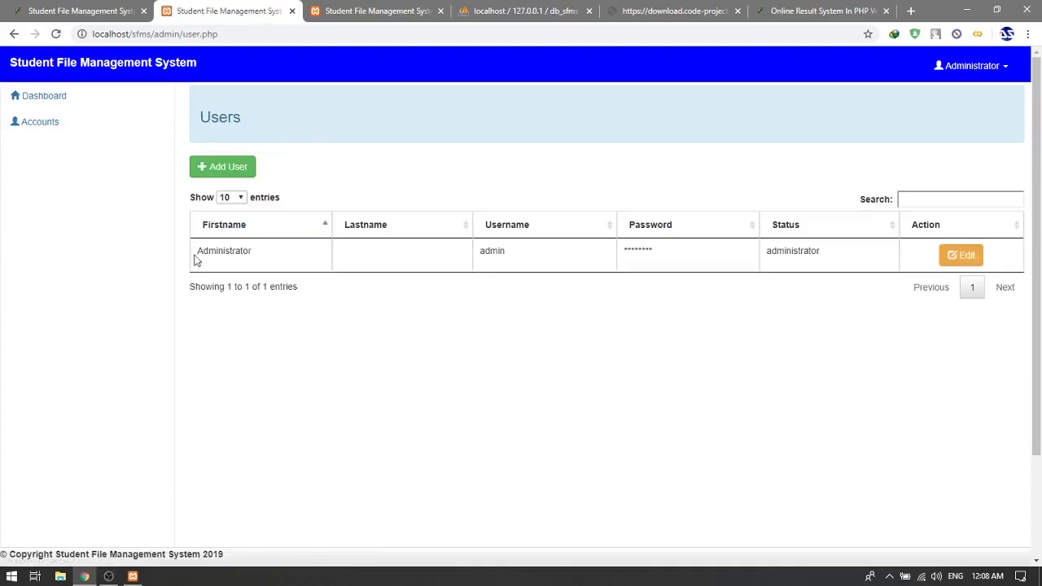
{"action": "left_click", "coordinate": [213, 166]}
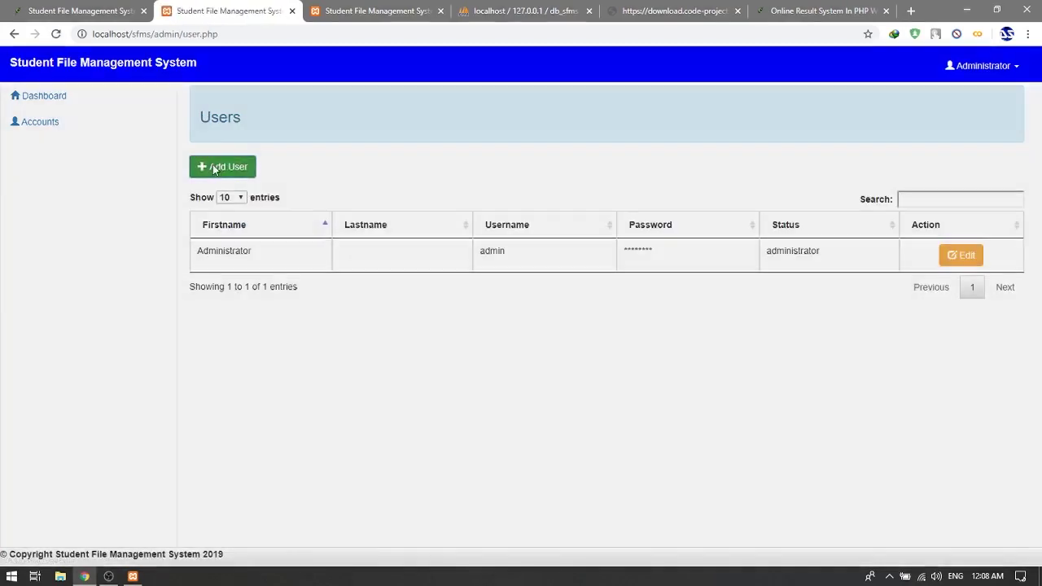
Save a Regular user Fname Lname with username uname and a password
{"action": "left_click", "coordinate": [569, 135]}
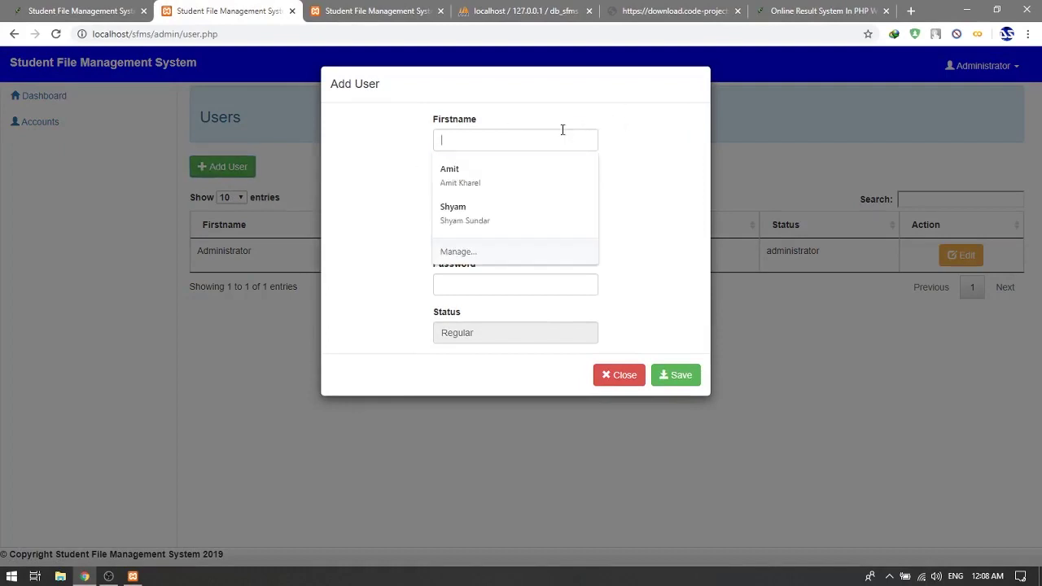
{"action": "type", "text": "Fname"}
{"action": "key", "text": "Tab"}
{"action": "type", "text": "L"}
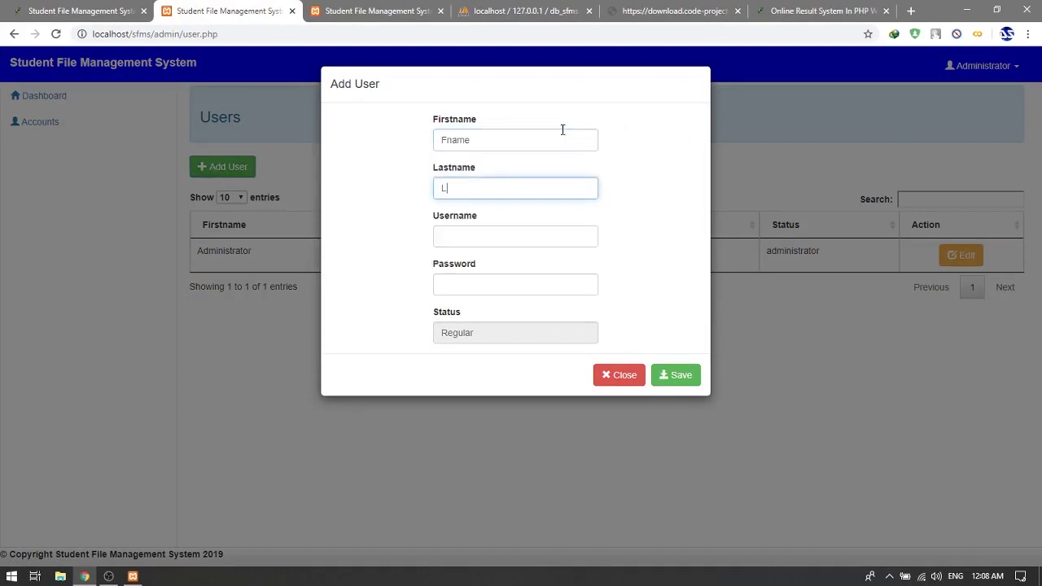
{"action": "type", "text": "name"}
{"action": "key", "text": "Tab"}
{"action": "type", "text": "una"}
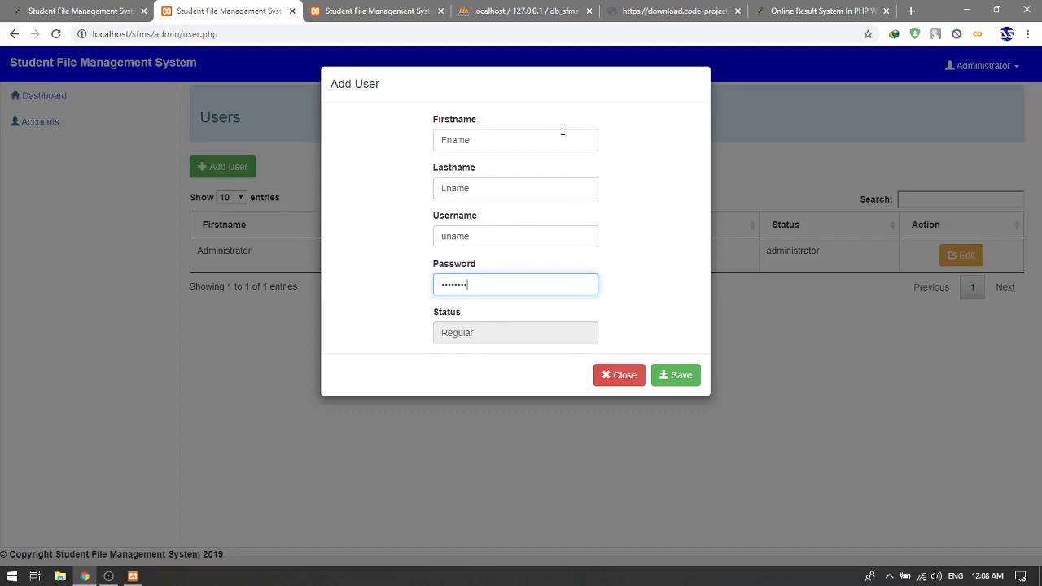
{"action": "left_click", "coordinate": [471, 335]}
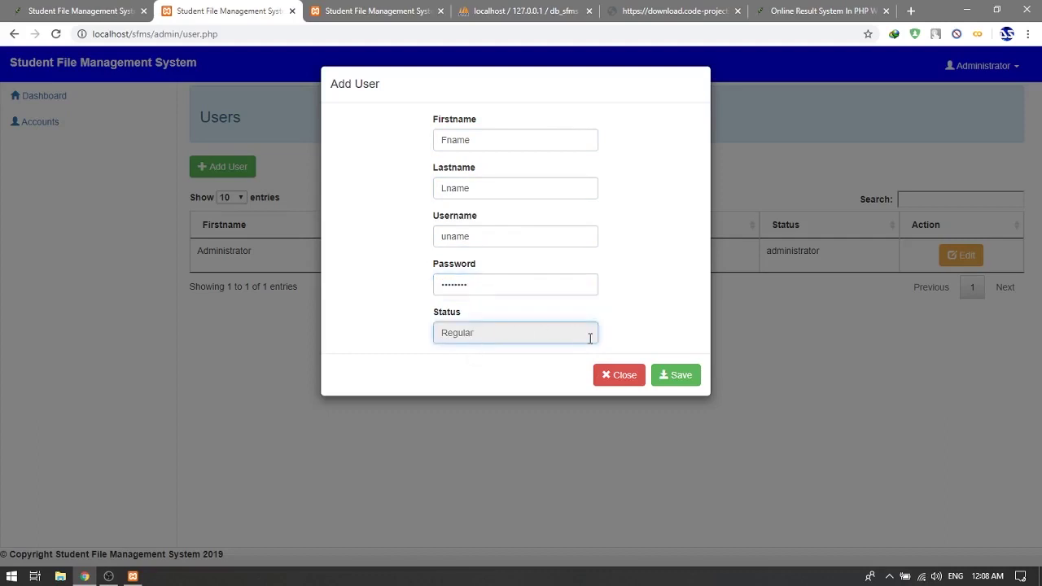
{"action": "left_click", "coordinate": [669, 376]}
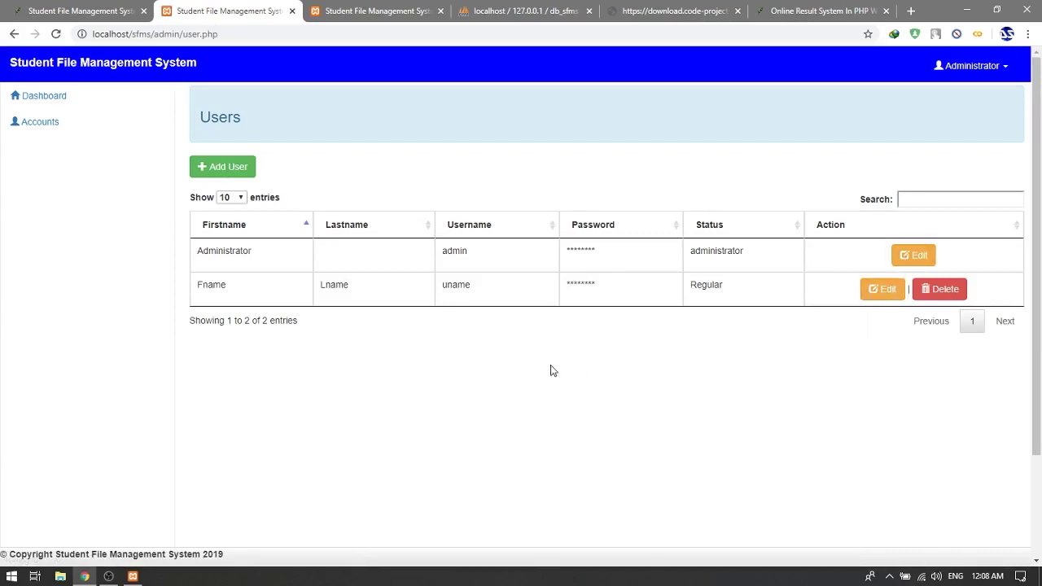
Log out of the administrator account and briefly try the student number field on the student login
{"action": "left_click", "coordinate": [994, 70]}
{"action": "left_click", "coordinate": [959, 93]}
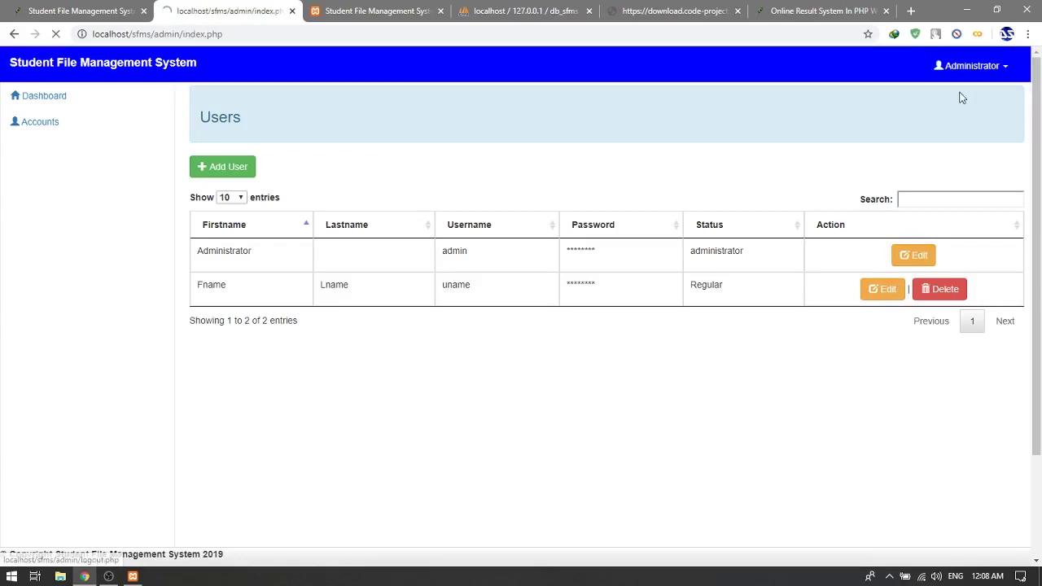
{"action": "left_click", "coordinate": [366, 5]}
{"action": "left_click", "coordinate": [101, 206]}
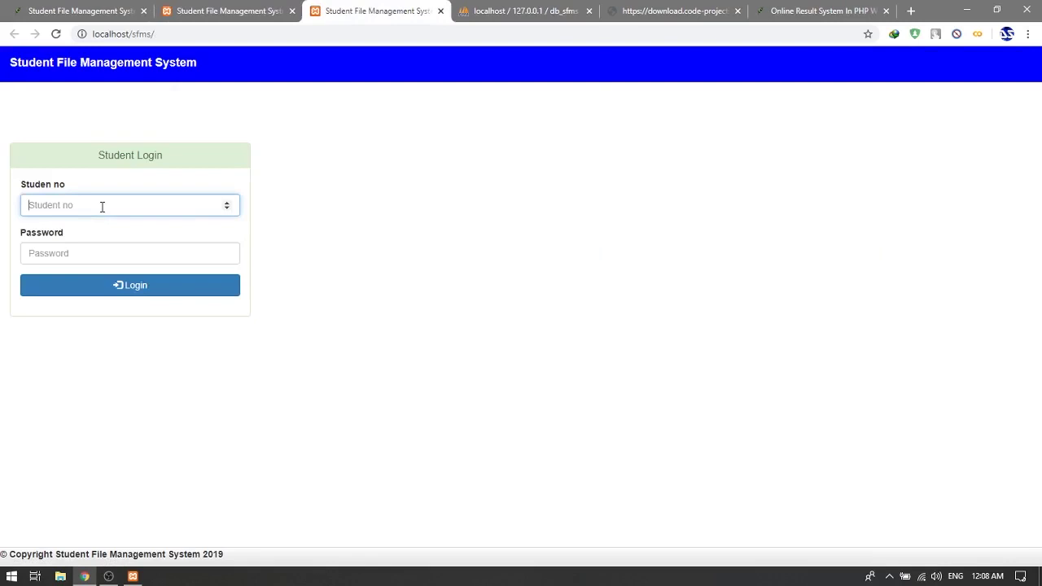
{"action": "type", "text": "4"}
{"action": "key", "text": "BackSpace"}
{"action": "left_click", "coordinate": [134, 253]}
{"action": "left_click", "coordinate": [134, 212]}
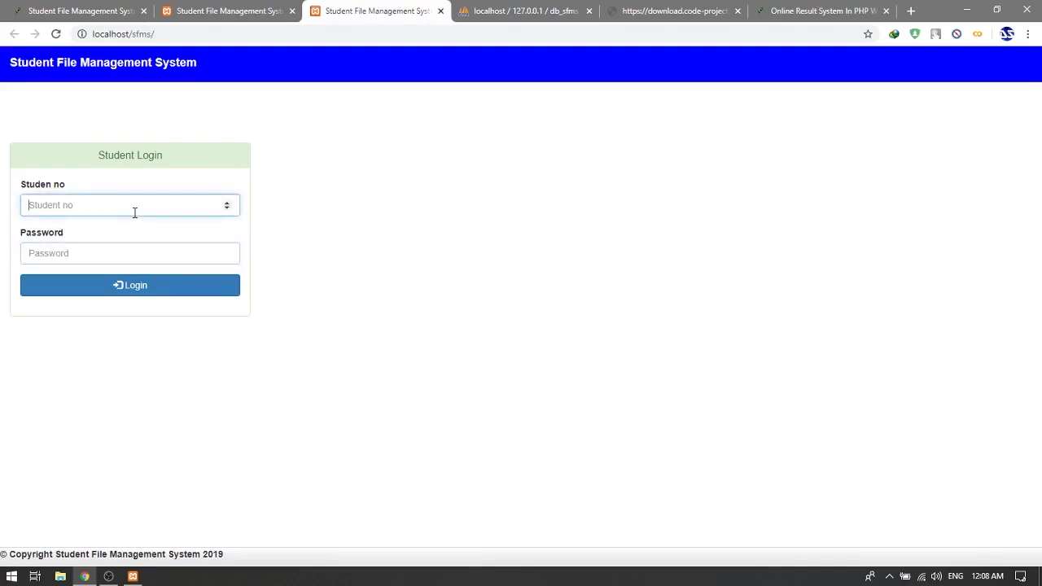
{"action": "left_click", "coordinate": [236, 10]}
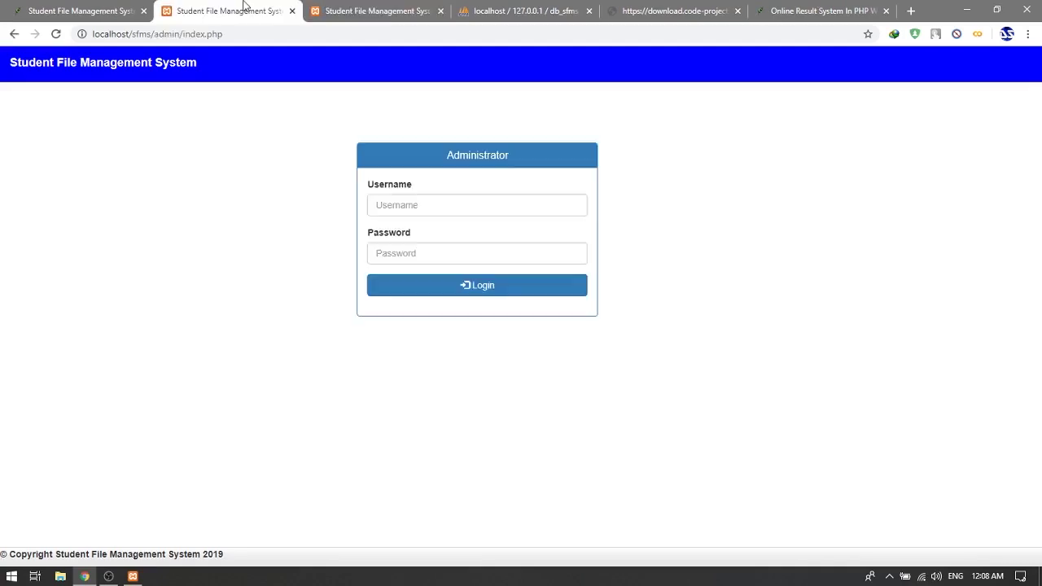
Log back in with username admin and the administrator password
{"action": "left_click", "coordinate": [389, 205]}
{"action": "type", "text": "admin"}
{"action": "key", "text": "Tab"}
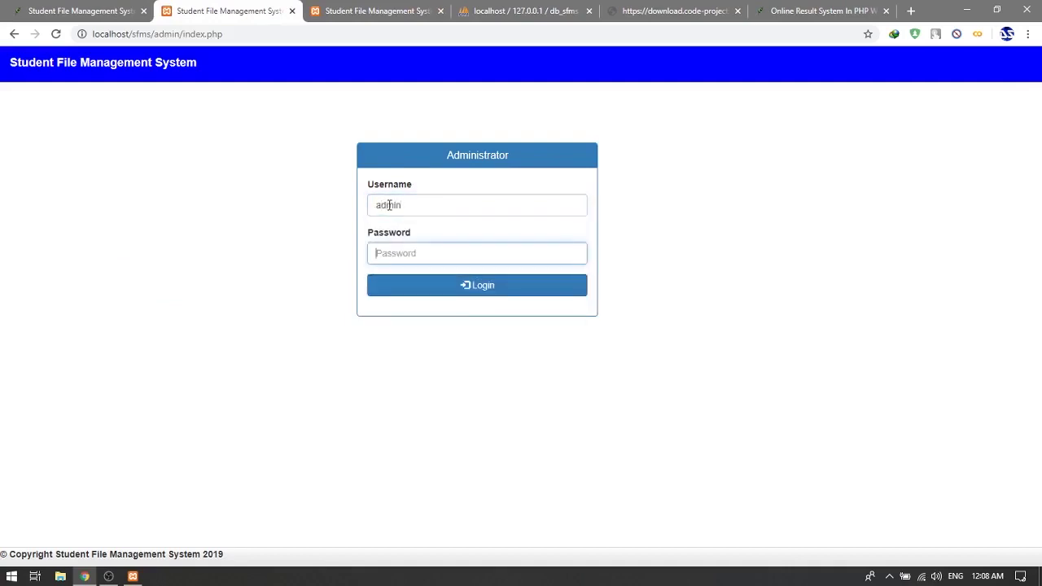
{"action": "type", "text": "Tes"}
{"action": "key", "text": "Return"}
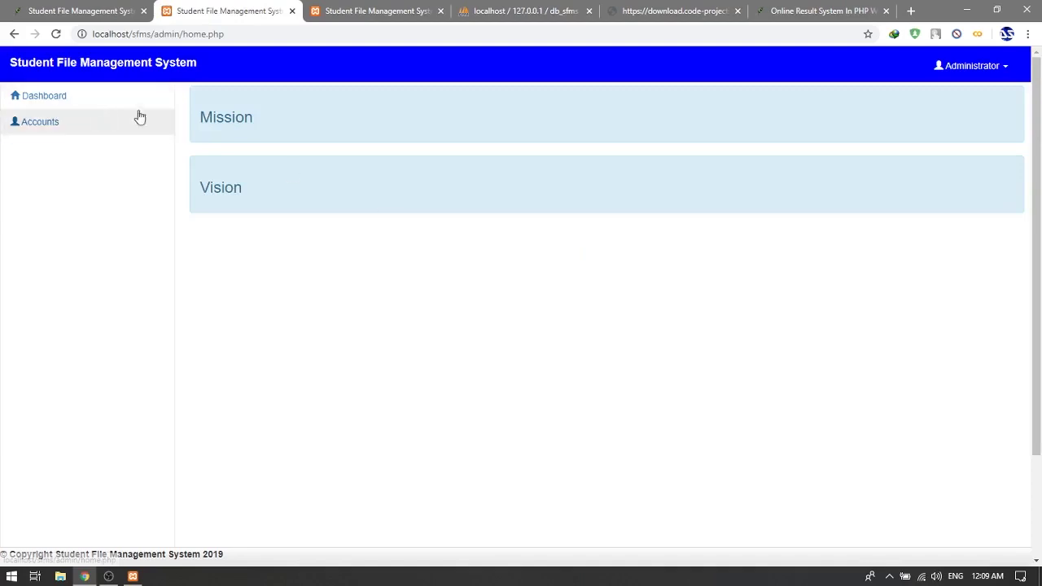
View the Users list, then the Student list, opening and closing the existing student's edit form
{"action": "left_click", "coordinate": [102, 118]}
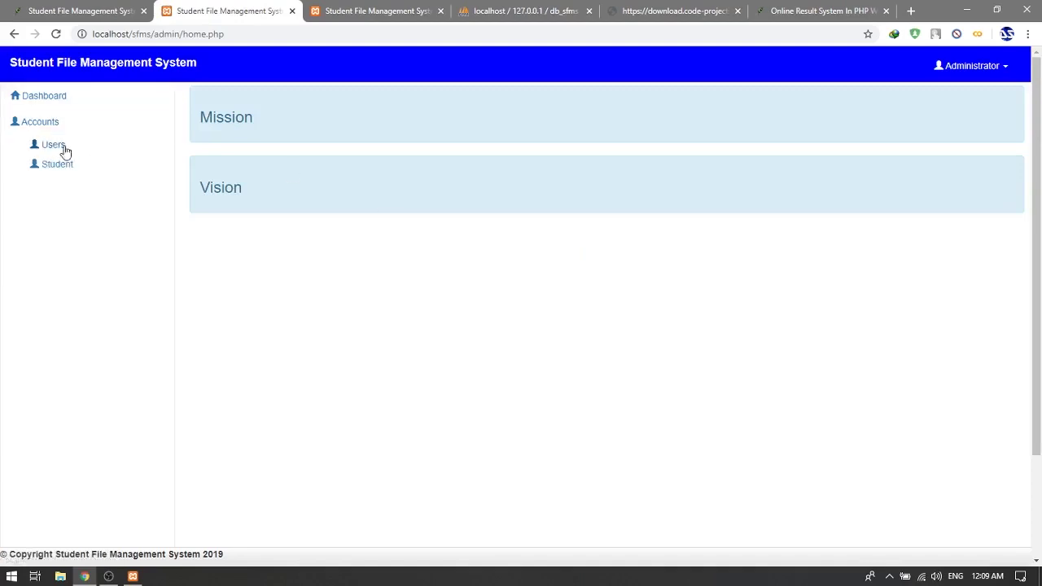
{"action": "left_click", "coordinate": [61, 148]}
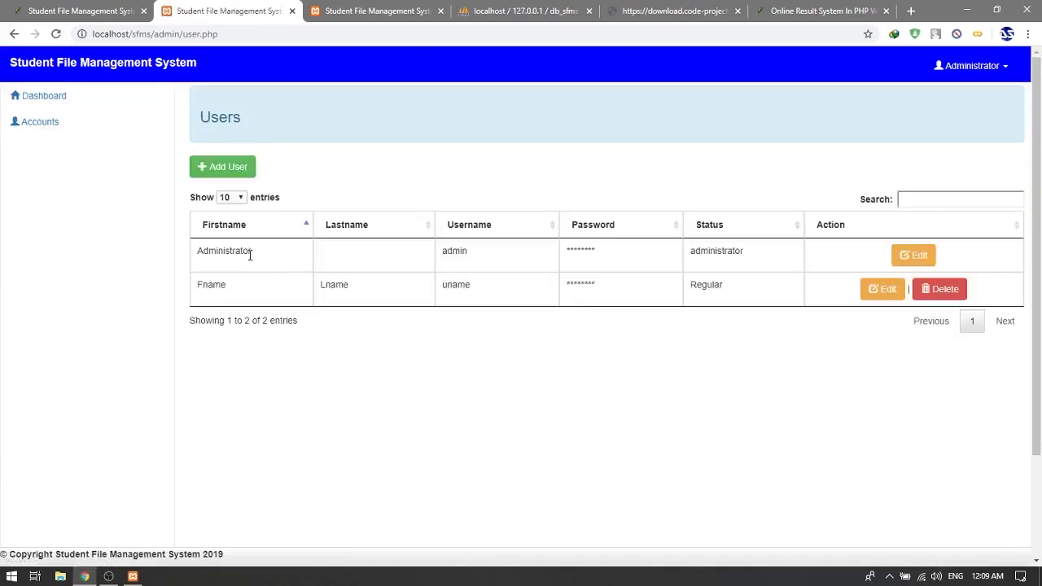
{"action": "left_click", "coordinate": [42, 122]}
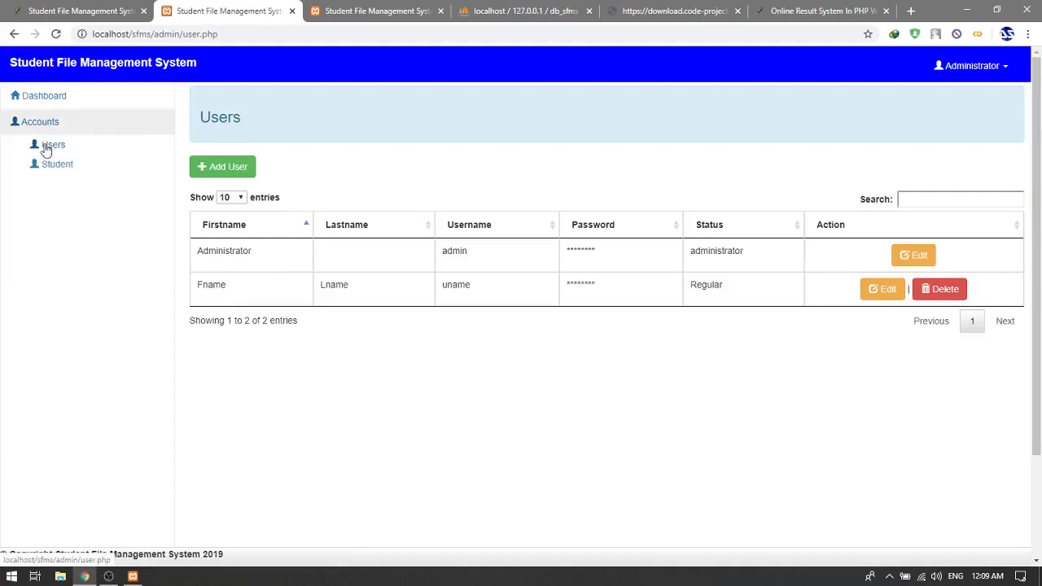
{"action": "left_click", "coordinate": [48, 166]}
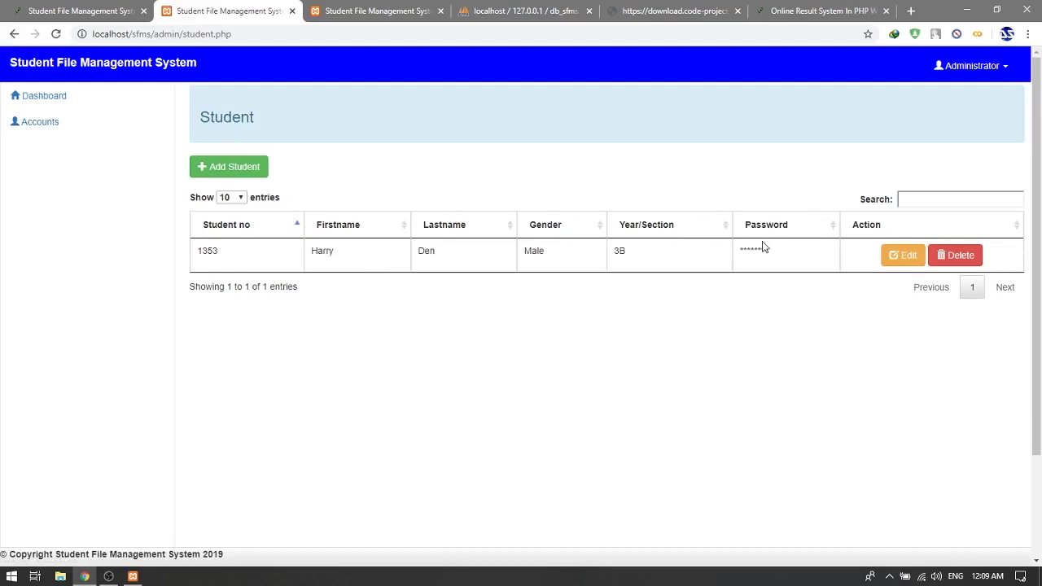
{"action": "left_click", "coordinate": [883, 257]}
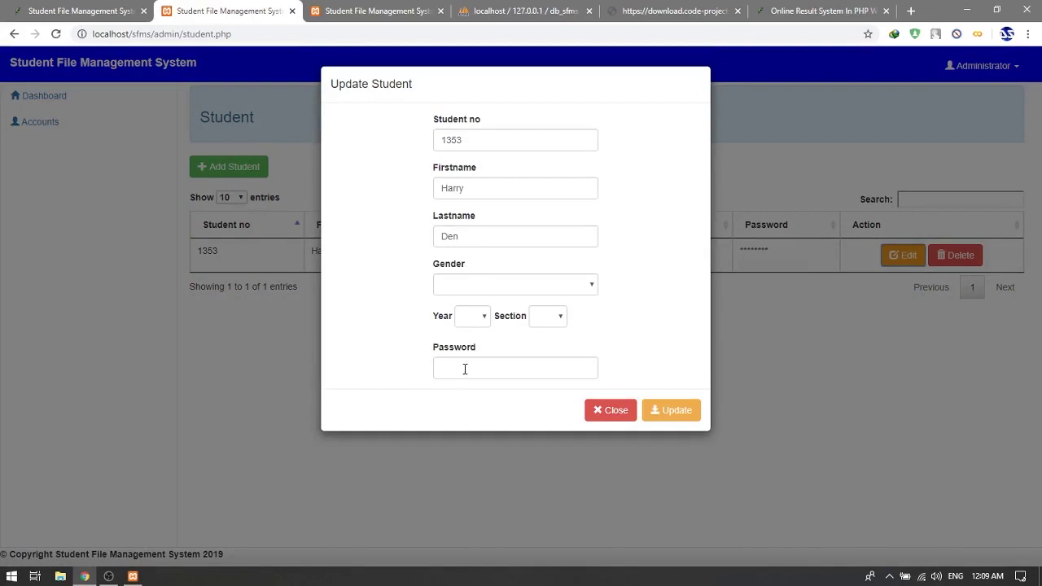
{"action": "left_click", "coordinate": [623, 417]}
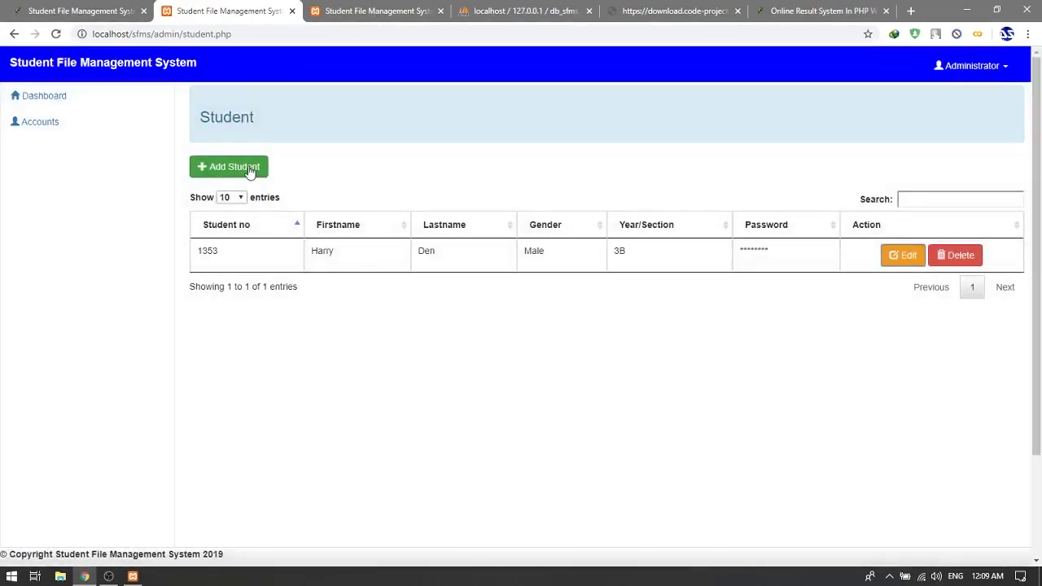
Start a new student record with student number 1231, first name Fname and last name Lname
{"action": "left_click", "coordinate": [250, 171]}
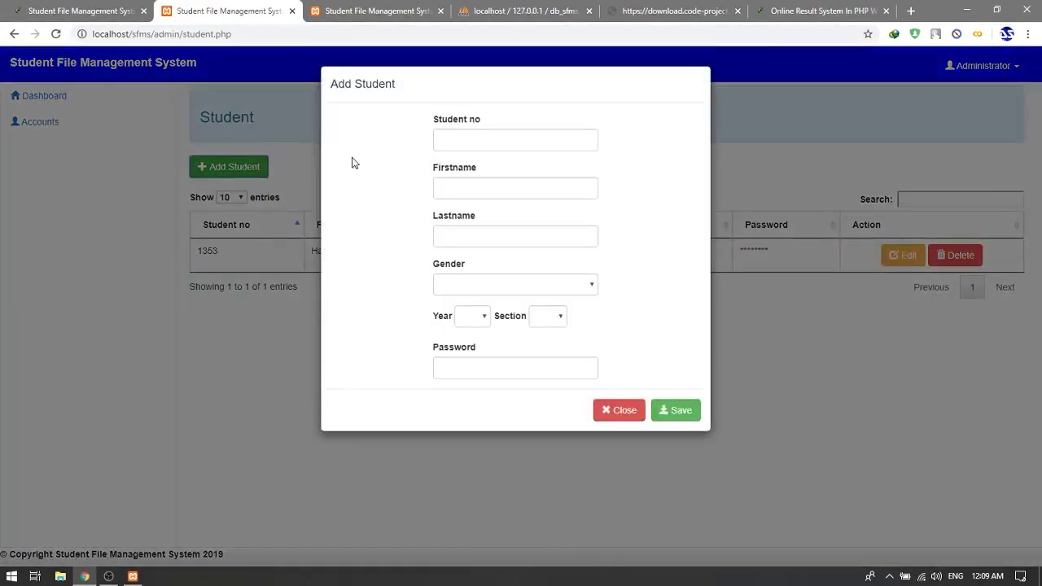
{"action": "left_click", "coordinate": [465, 143]}
{"action": "type", "text": "1231"}
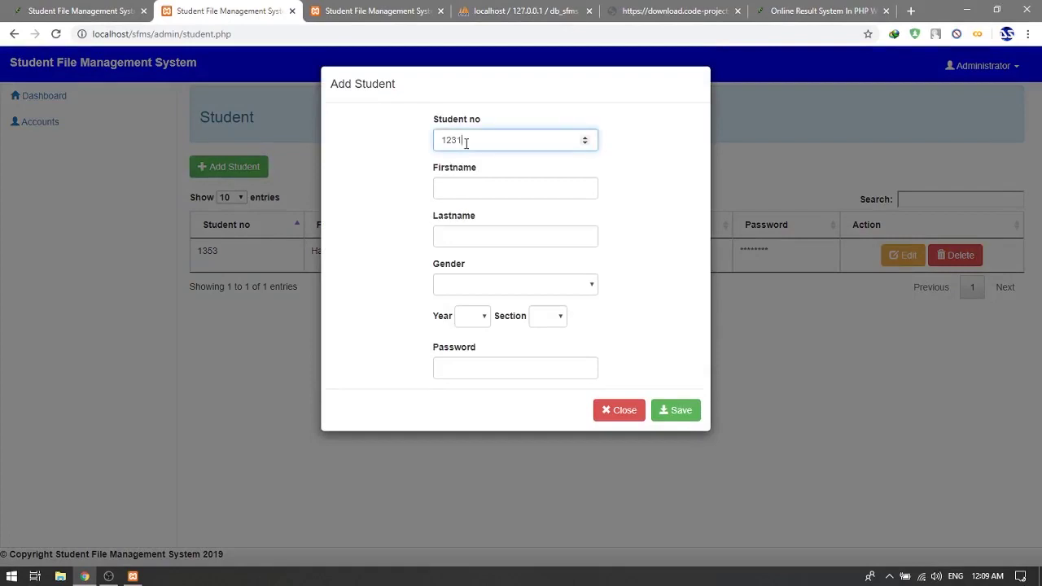
{"action": "key", "text": "Tab"}
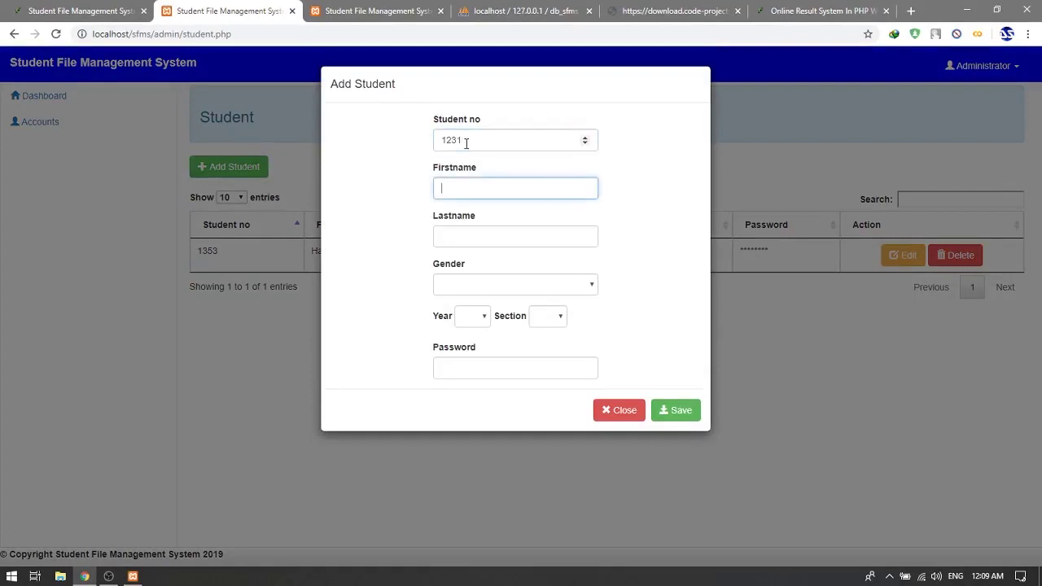
{"action": "type", "text": "Fname"}
{"action": "key", "text": "Tab"}
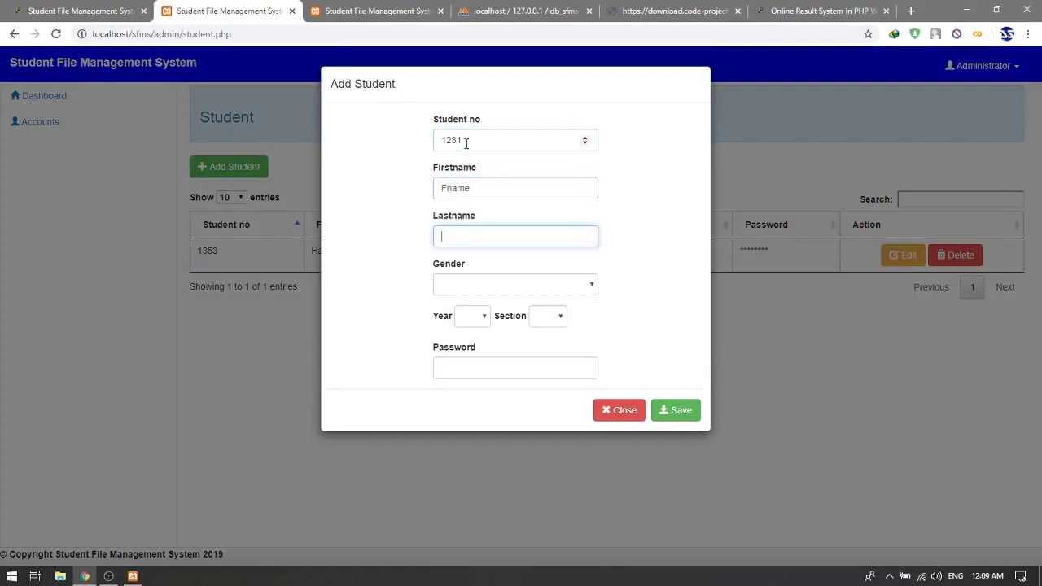
{"action": "type", "text": "Lname"}
Set gender Male, year 1, section A, enter a password, and save the student
{"action": "left_click", "coordinate": [517, 286]}
{"action": "left_click", "coordinate": [494, 319]}
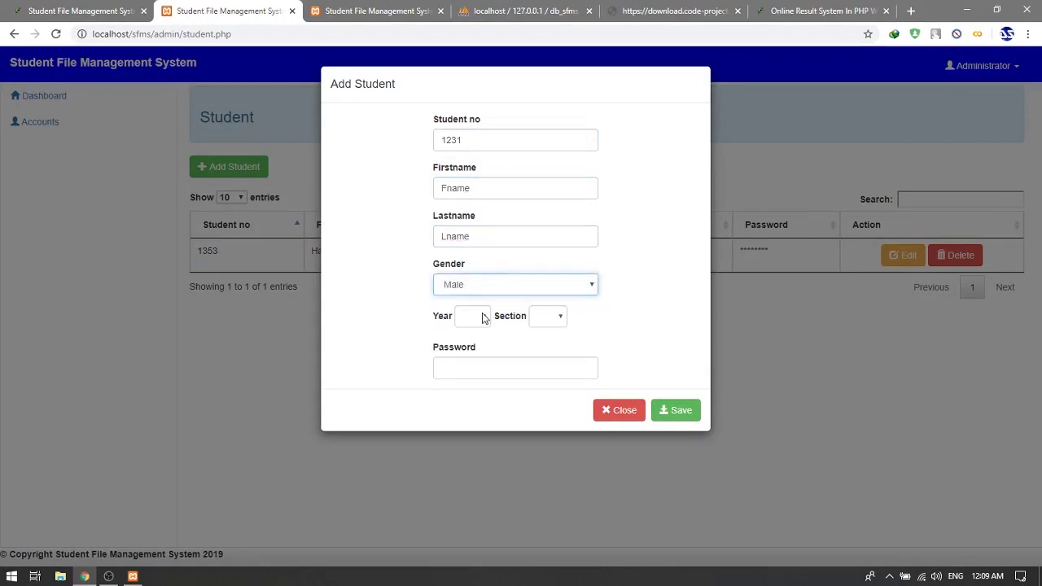
{"action": "left_click", "coordinate": [484, 318]}
{"action": "left_click", "coordinate": [480, 344]}
{"action": "left_click", "coordinate": [542, 318]}
{"action": "left_click", "coordinate": [545, 347]}
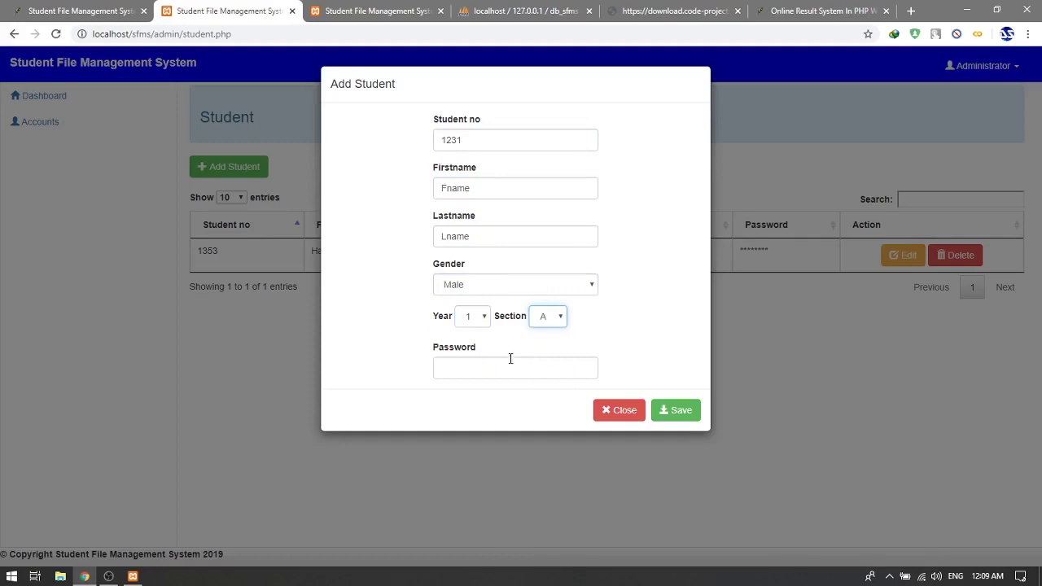
{"action": "left_click", "coordinate": [510, 358]}
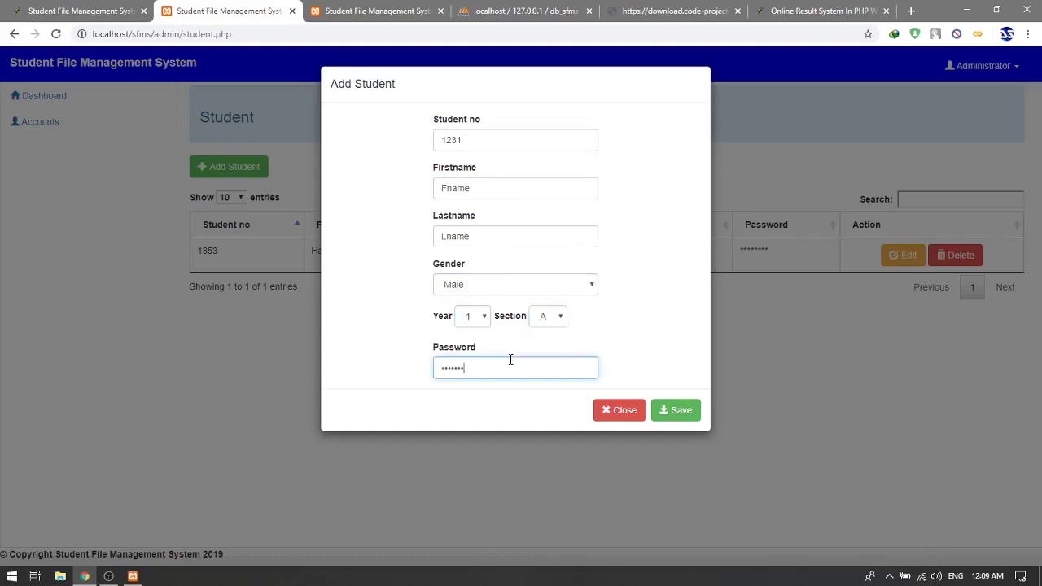
{"action": "key", "text": "Return"}
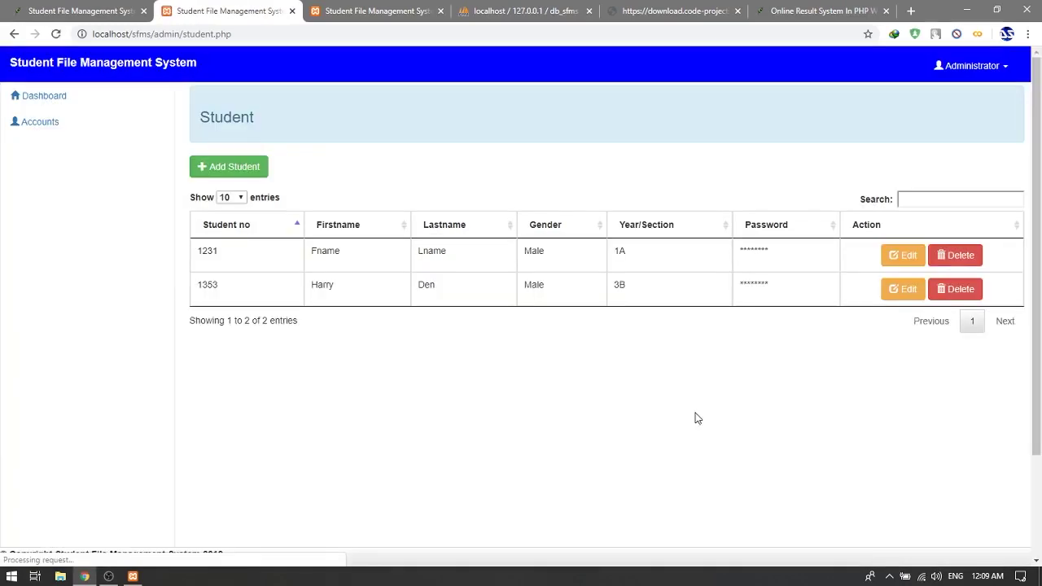
Log in on the student login page as student 1231 with its password
{"action": "double_click", "coordinate": [209, 252]}
{"action": "left_click", "coordinate": [325, 12]}
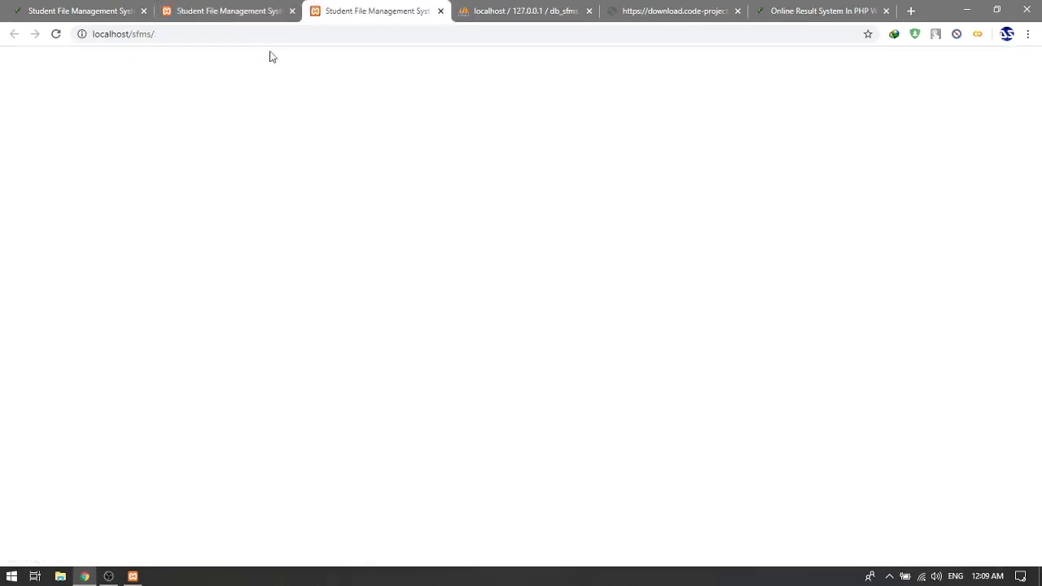
{"action": "type", "text": "1231"}
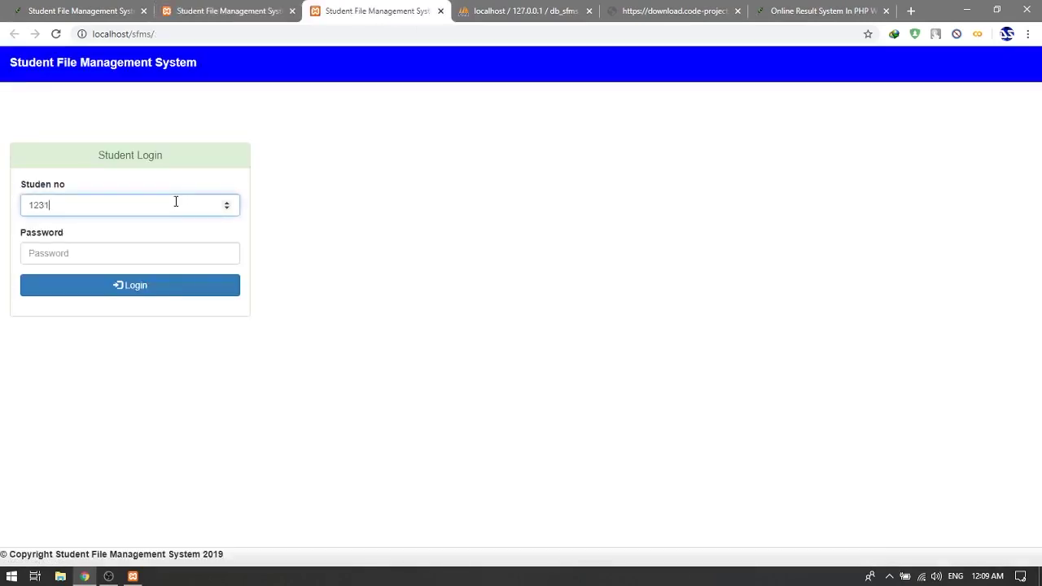
{"action": "key", "text": "Tab"}
{"action": "type", "text": "12"}
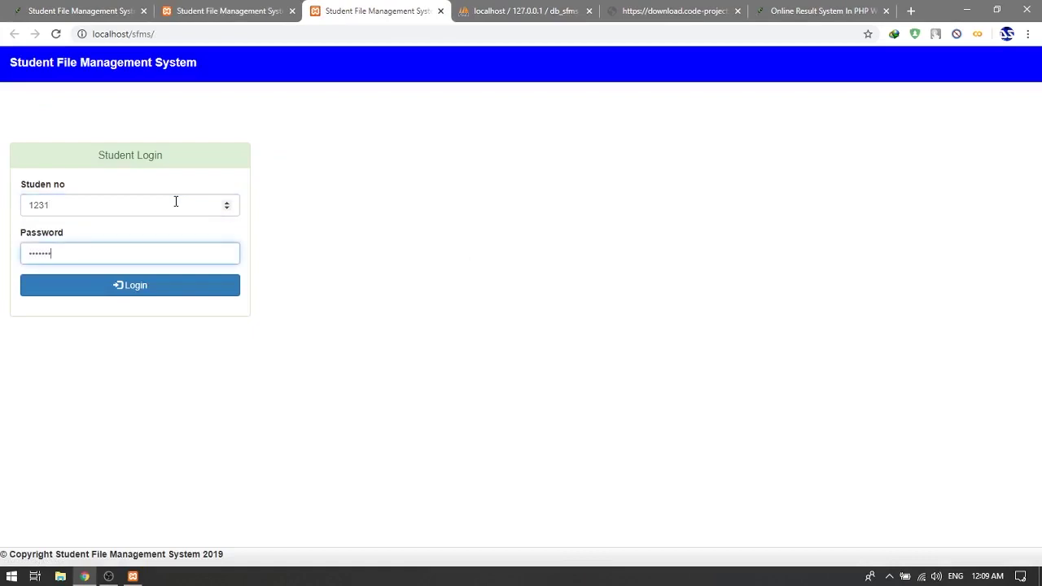
{"action": "left_click", "coordinate": [157, 286]}
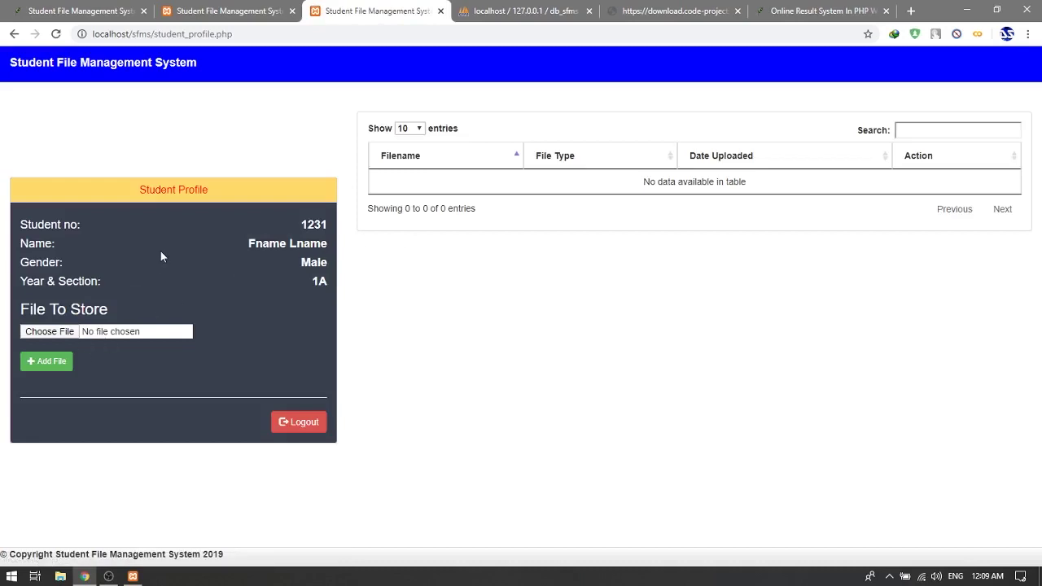
Highlight the student number and name shown on the profile page
{"action": "double_click", "coordinate": [316, 224]}
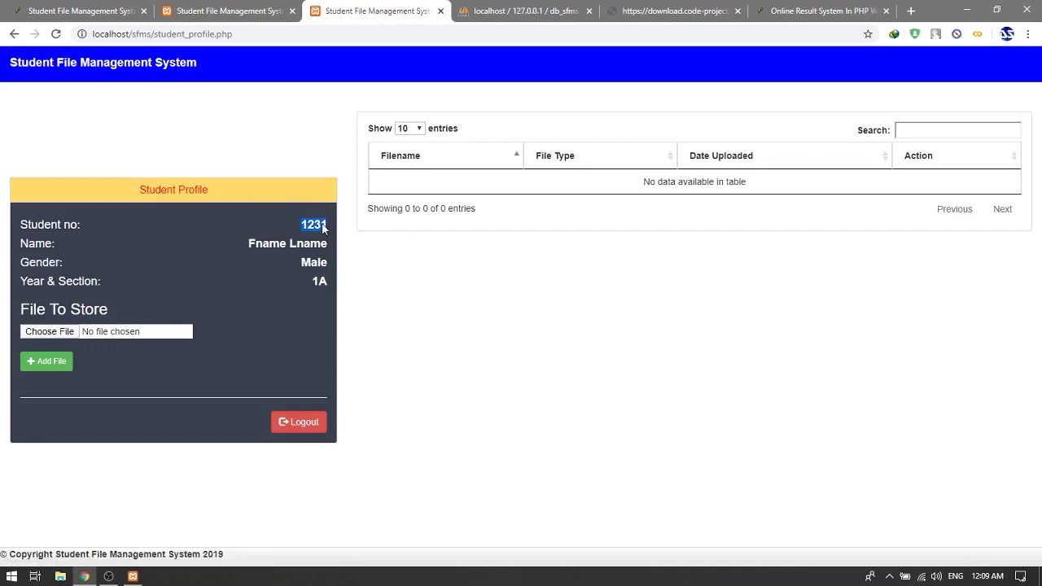
{"action": "triple_click", "coordinate": [279, 244]}
{"action": "left_click", "coordinate": [312, 275]}
Choose db_sfms.sql from the DATABASE folder and upload it with Add File
{"action": "left_click", "coordinate": [64, 331]}
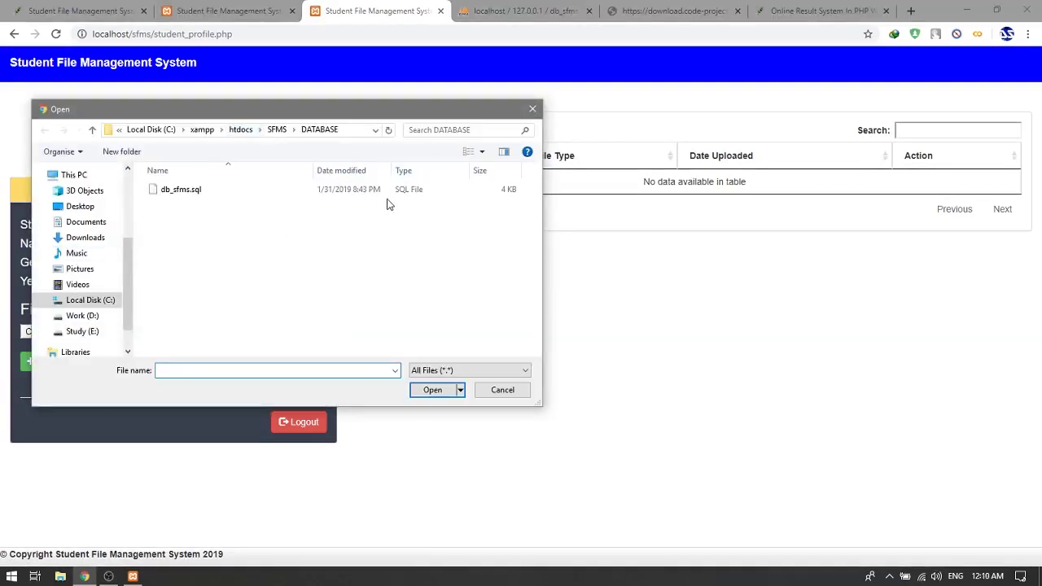
{"action": "left_click", "coordinate": [385, 195]}
{"action": "left_click", "coordinate": [448, 397]}
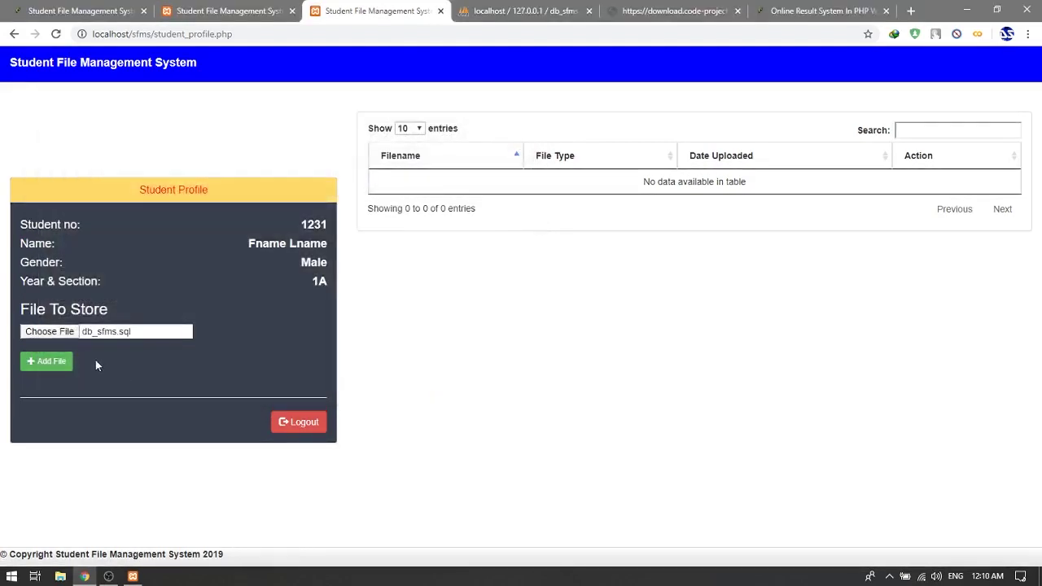
{"action": "left_click", "coordinate": [45, 367]}
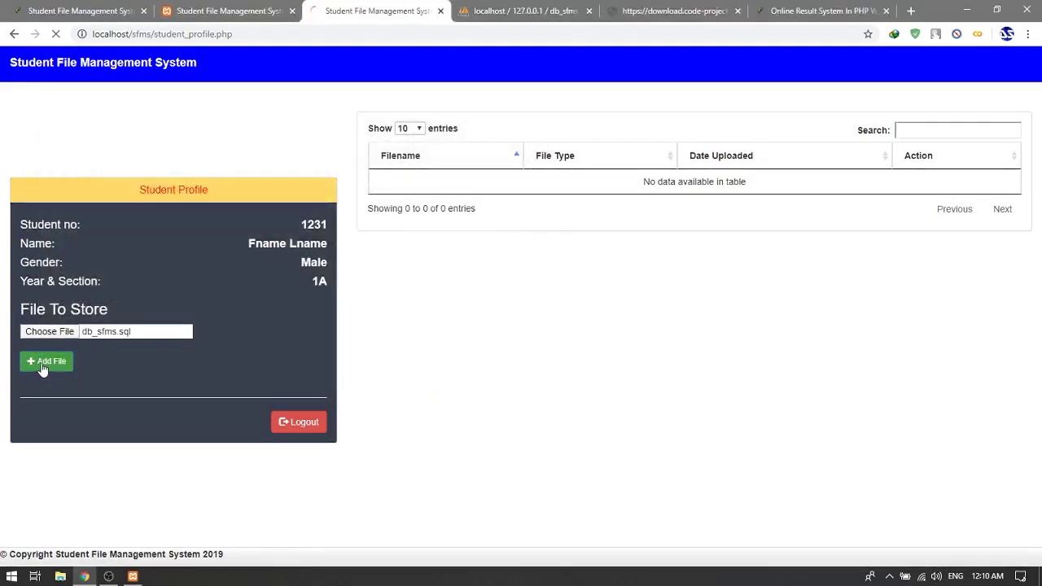